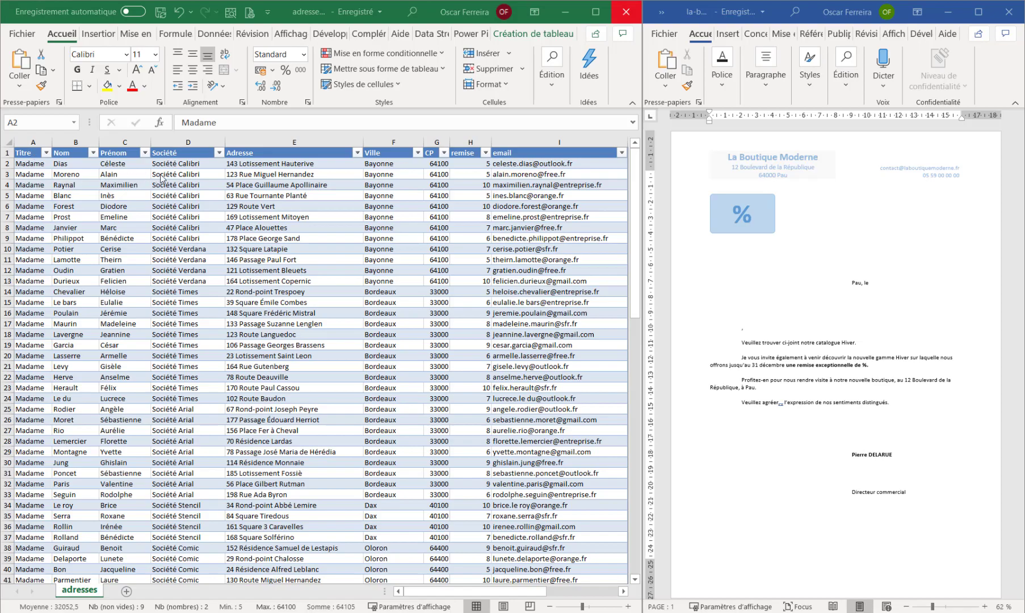
Close the adresses workbook and maximise the la-boutique-moderne.docx letter in Word
click(179, 172)
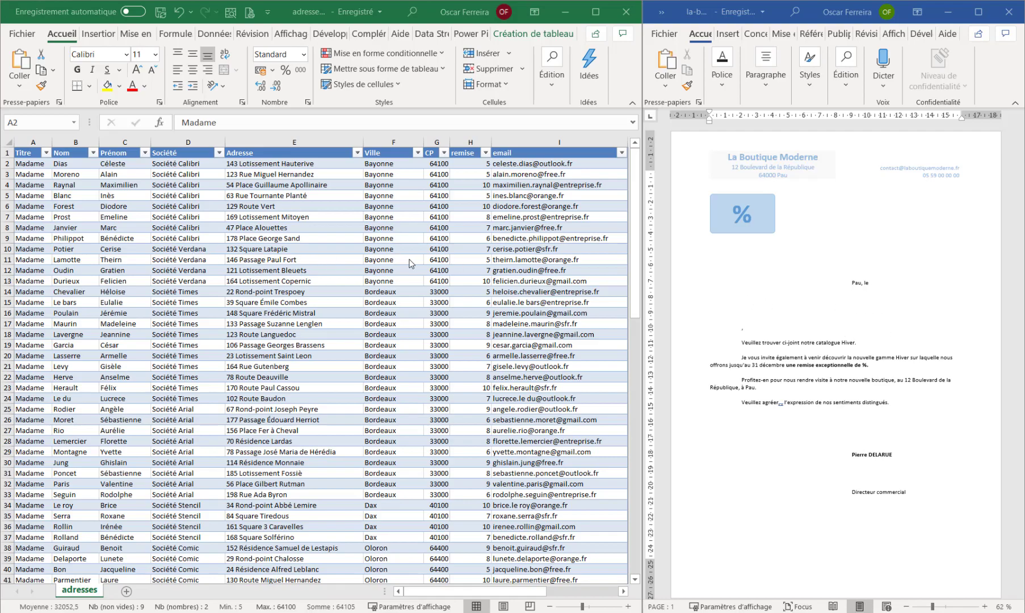
click(627, 13)
click(977, 12)
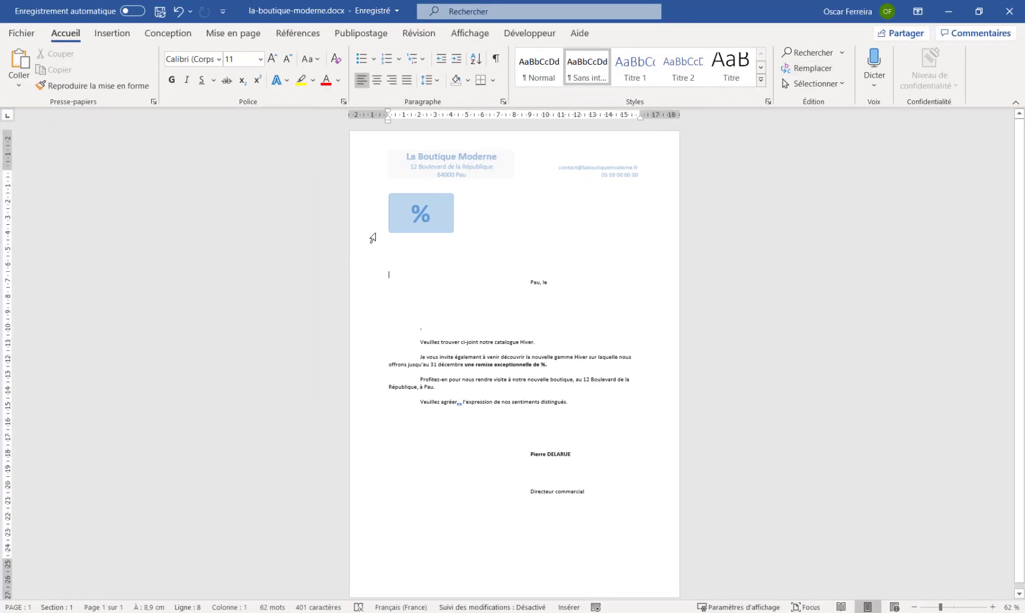
Attach adresses.xlsx from the la boutique moderne folder as the mail merge list, using the adresses$ table with its first row as column headers
click(366, 37)
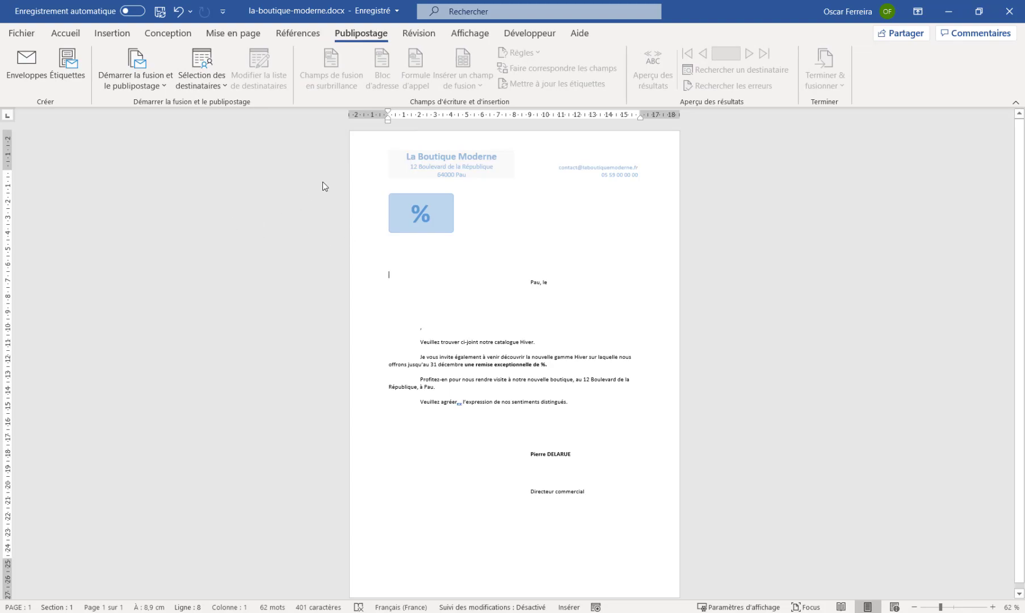
click(219, 84)
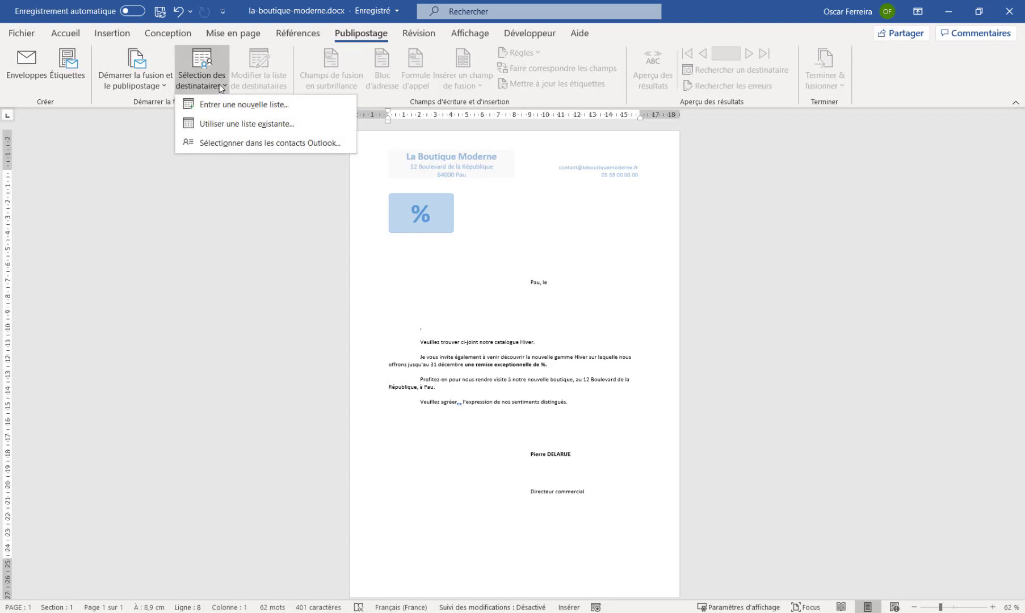
click(240, 123)
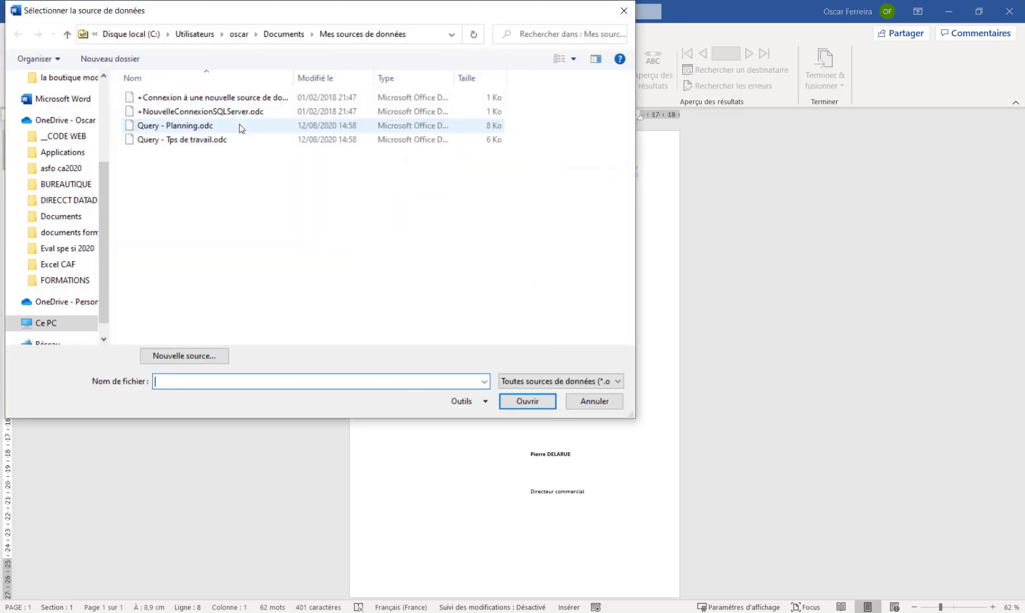
scroll(145, 180, down, 3)
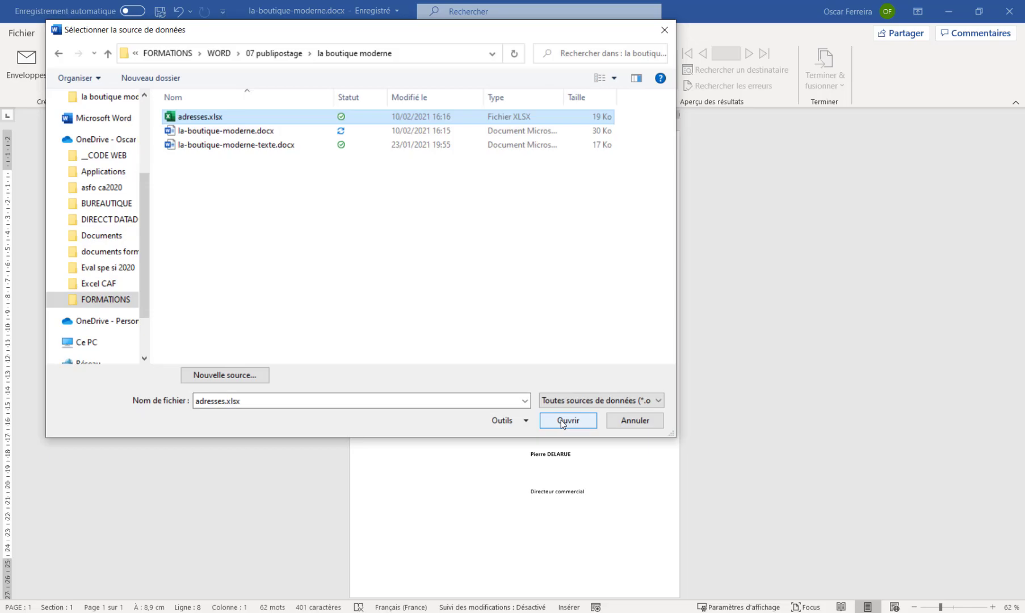
click(563, 422)
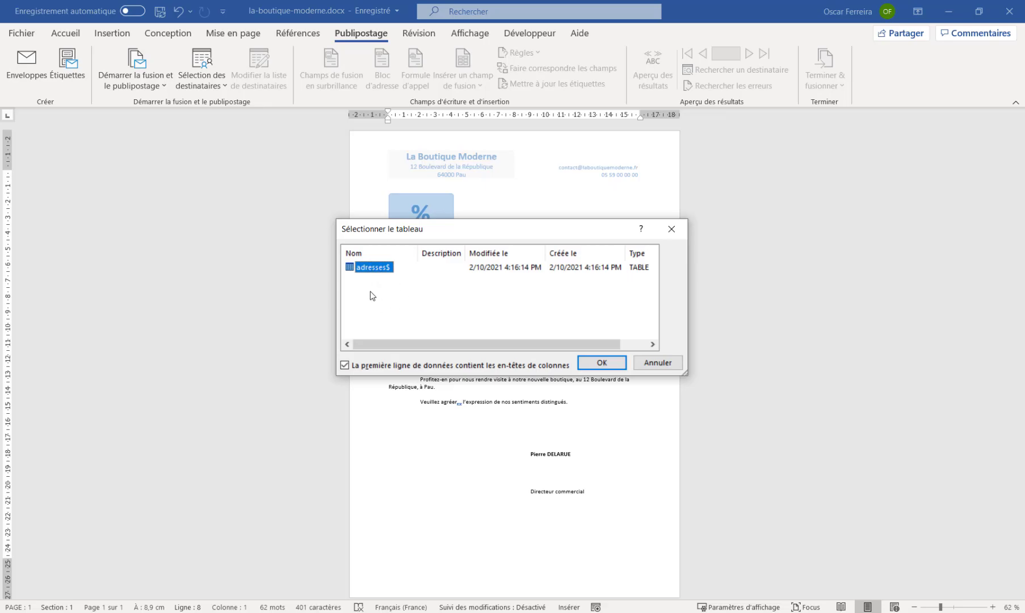
click(600, 362)
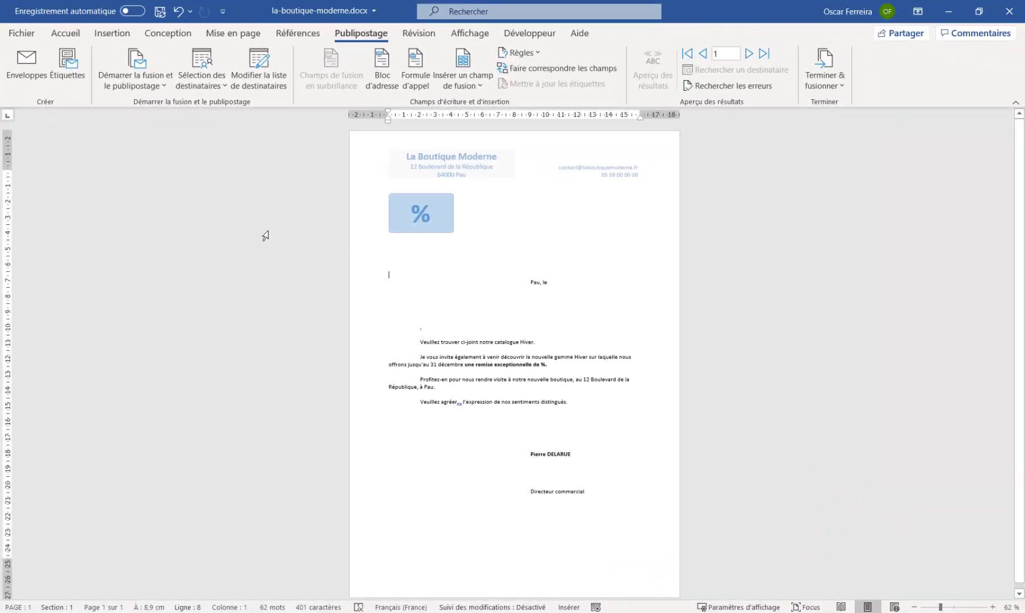
Review the recipient list in an enlarged window, exclude and re-include the second recipient, and accept the list
click(261, 63)
drag(473, 154, 452, 135)
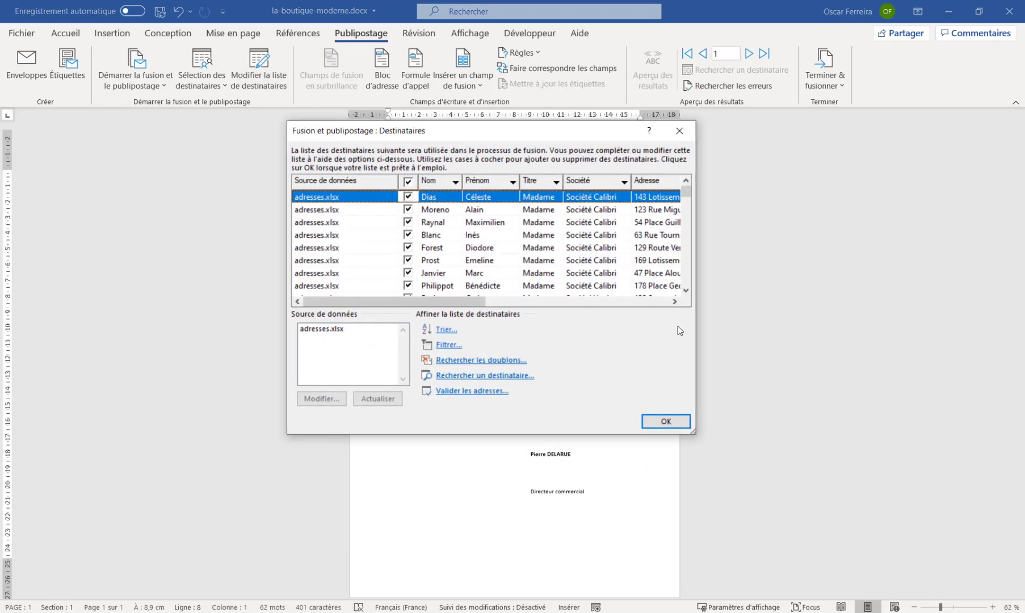
drag(693, 436, 988, 546)
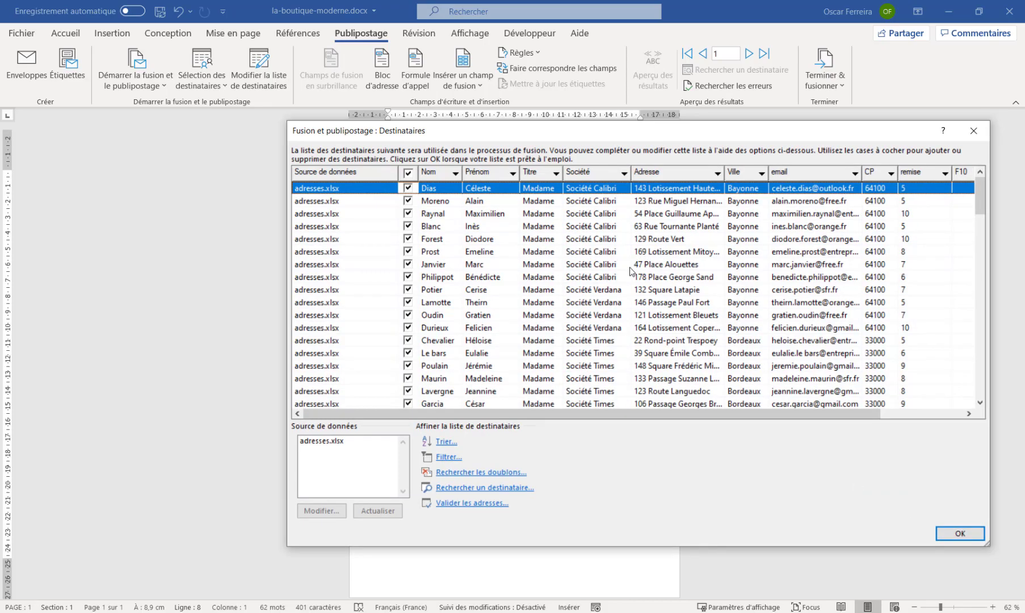
drag(565, 134, 441, 132)
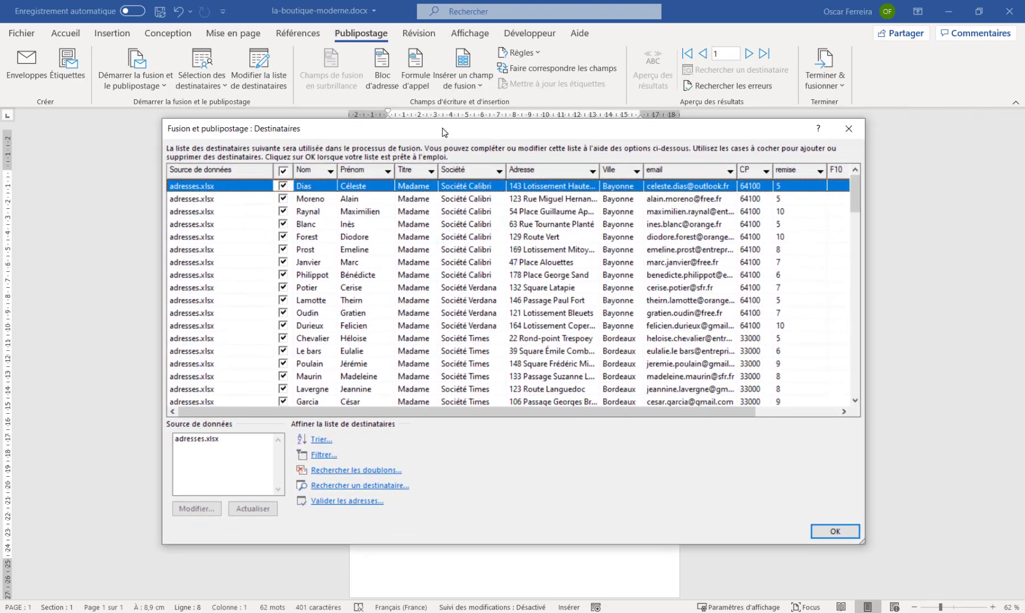
click(283, 200)
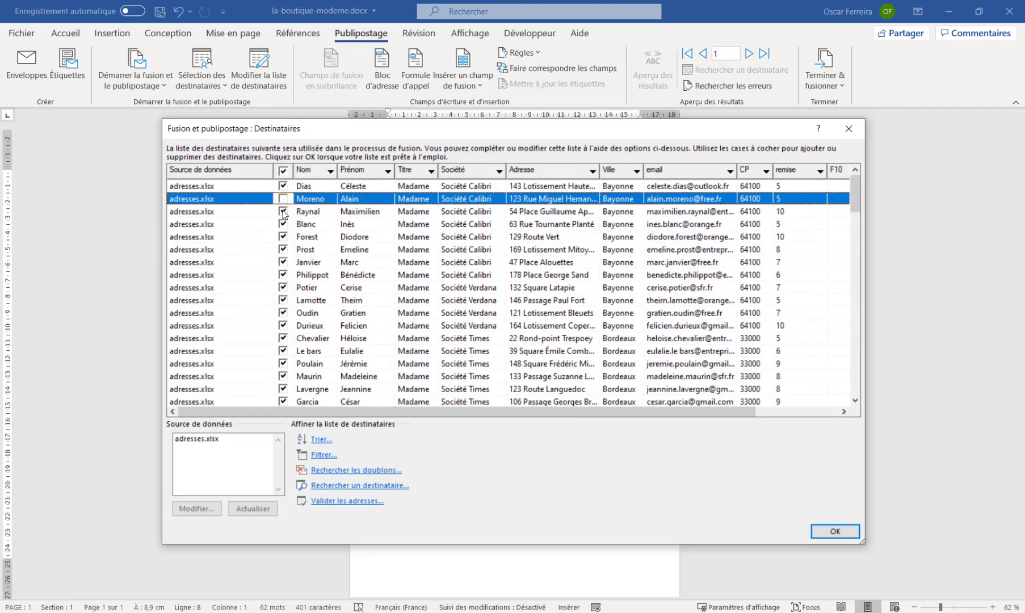
click(283, 199)
click(835, 534)
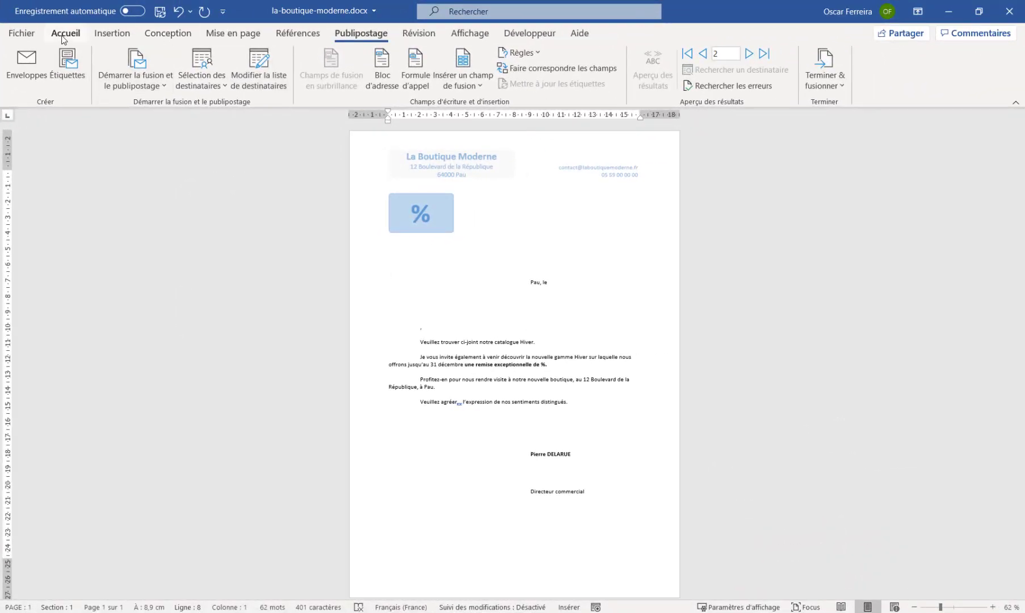
Show the formatting marks and insert the Titre merge field on the second empty line below the % box
click(64, 35)
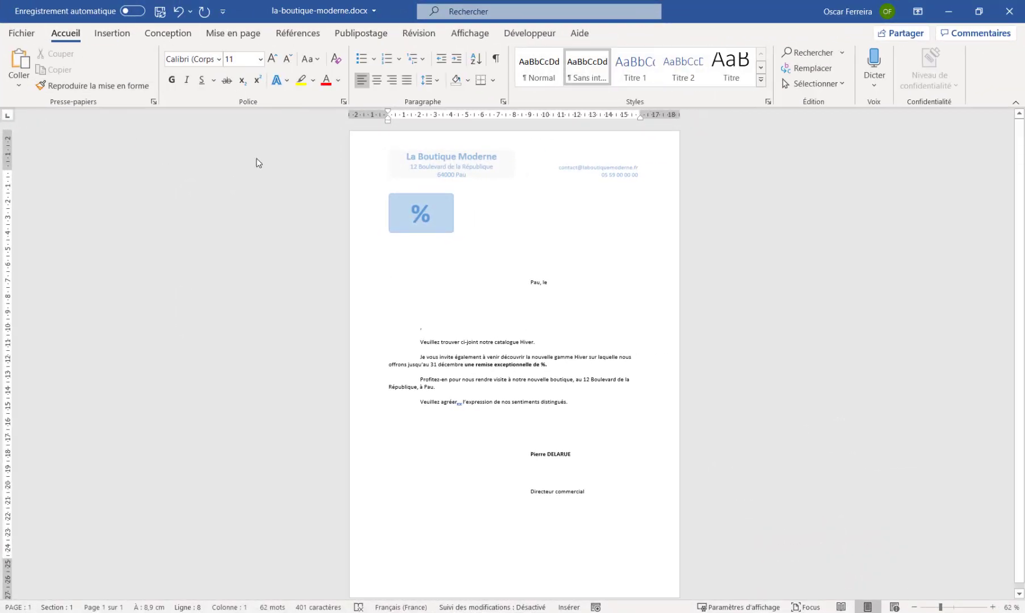
click(495, 59)
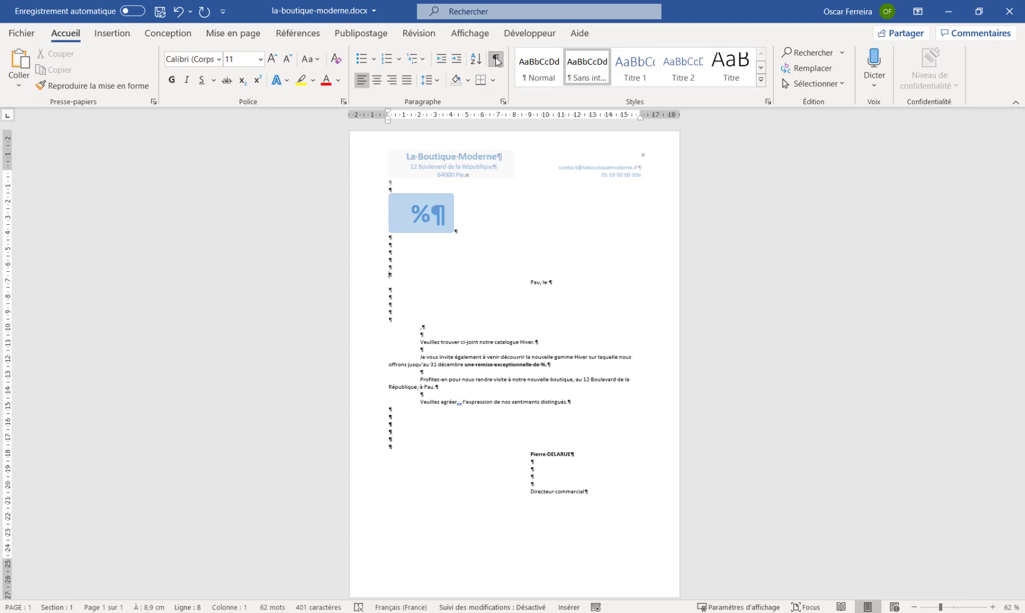
click(391, 245)
click(361, 34)
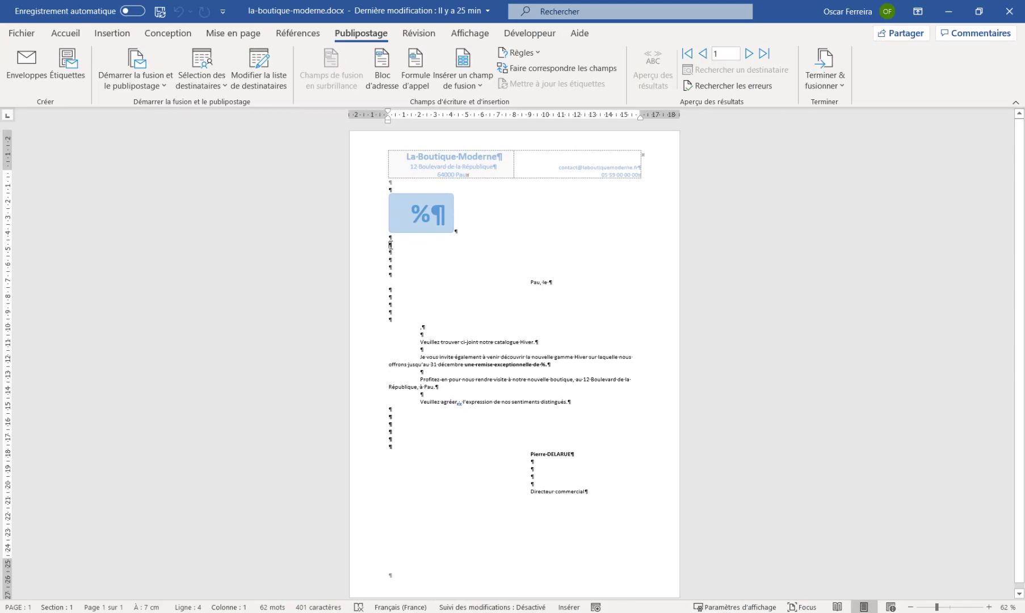
click(467, 85)
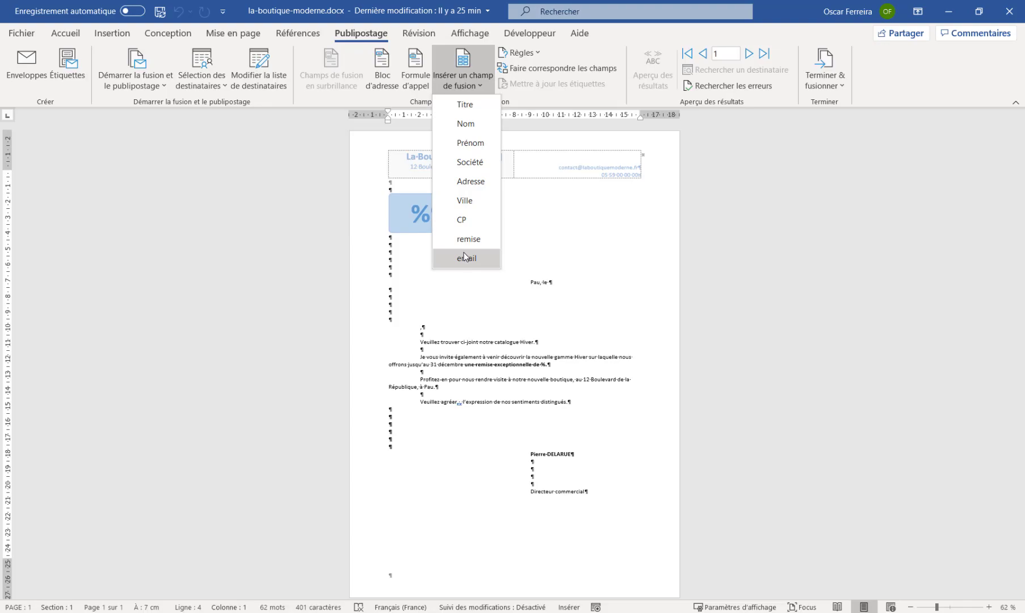
click(473, 109)
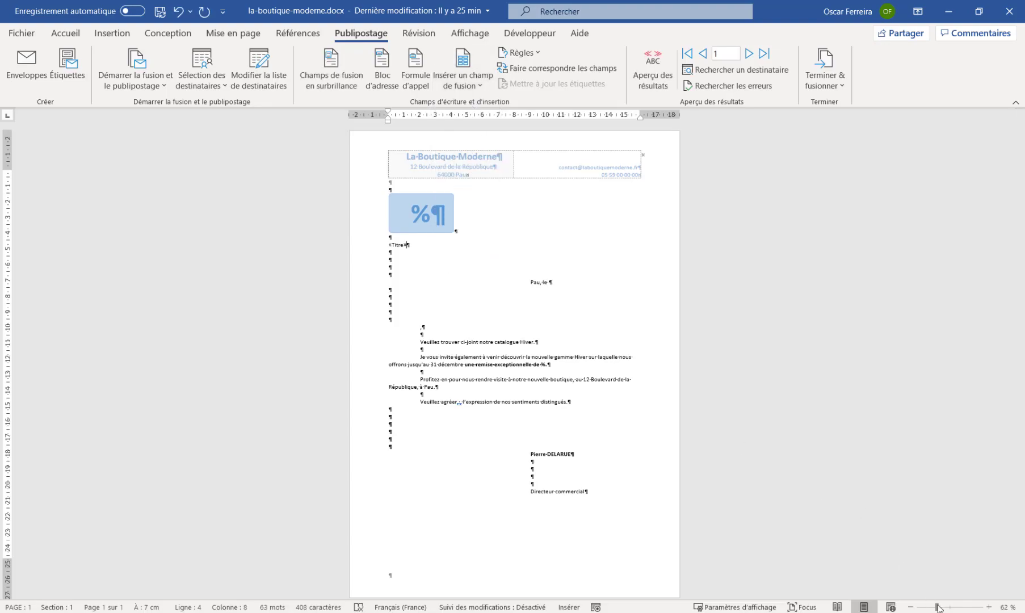
Add the Nom and Prénom merge fields after Titre on the same line, separated by spaces
drag(938, 608, 950, 608)
click(478, 81)
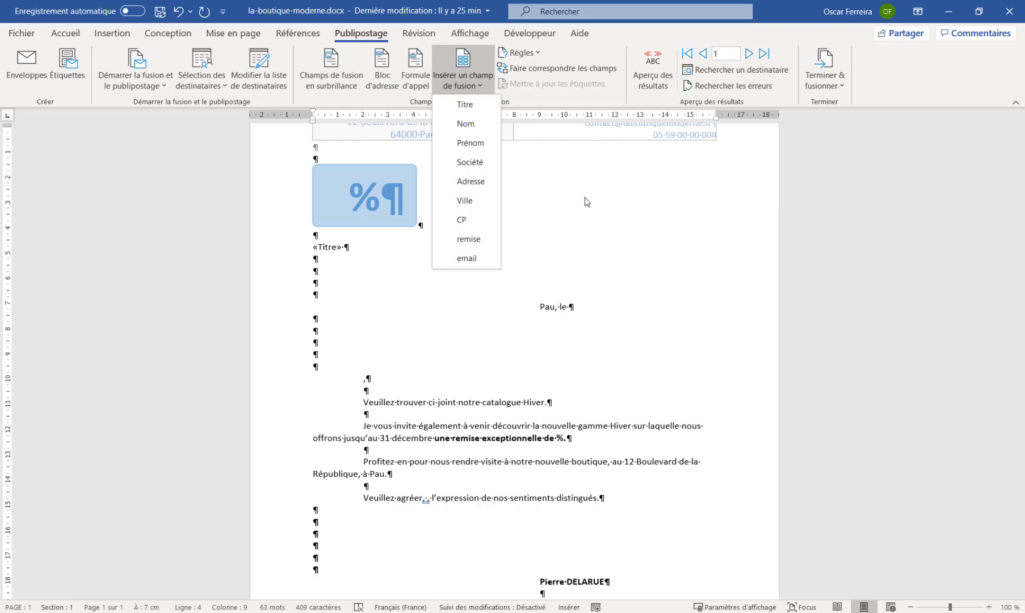
click(585, 198)
click(477, 81)
click(475, 126)
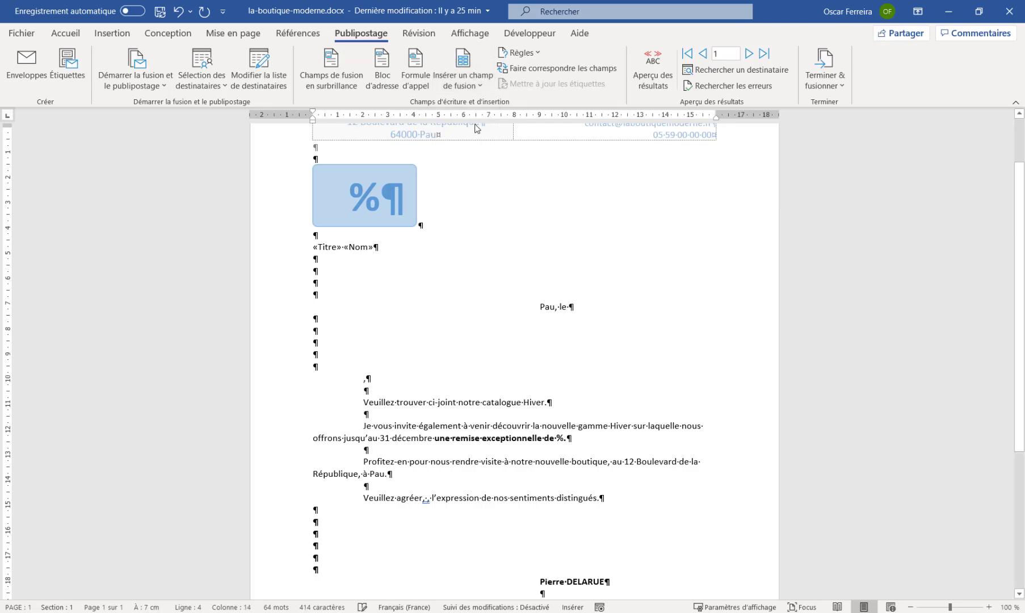
click(475, 84)
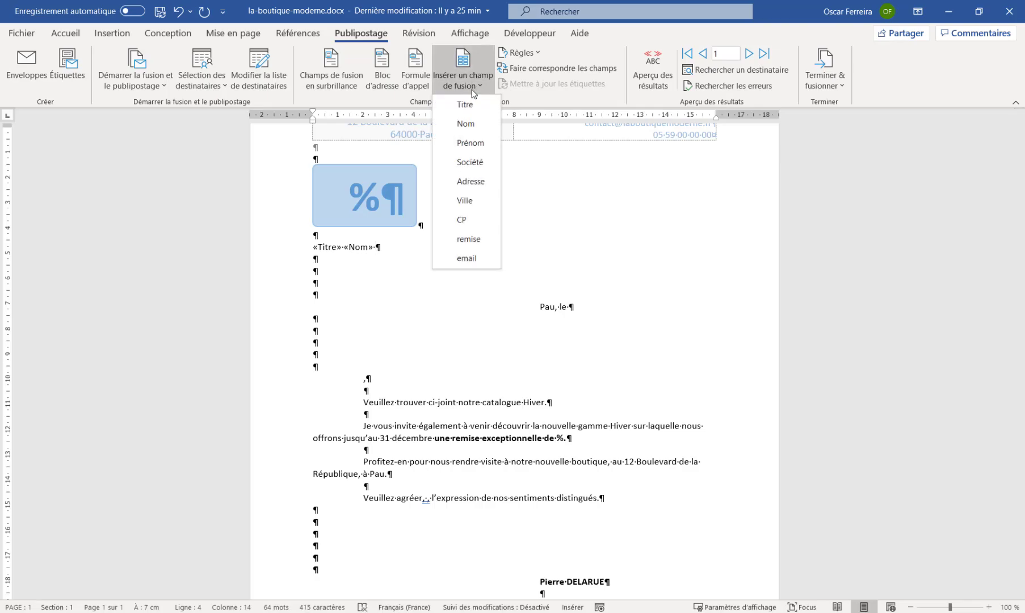
click(476, 143)
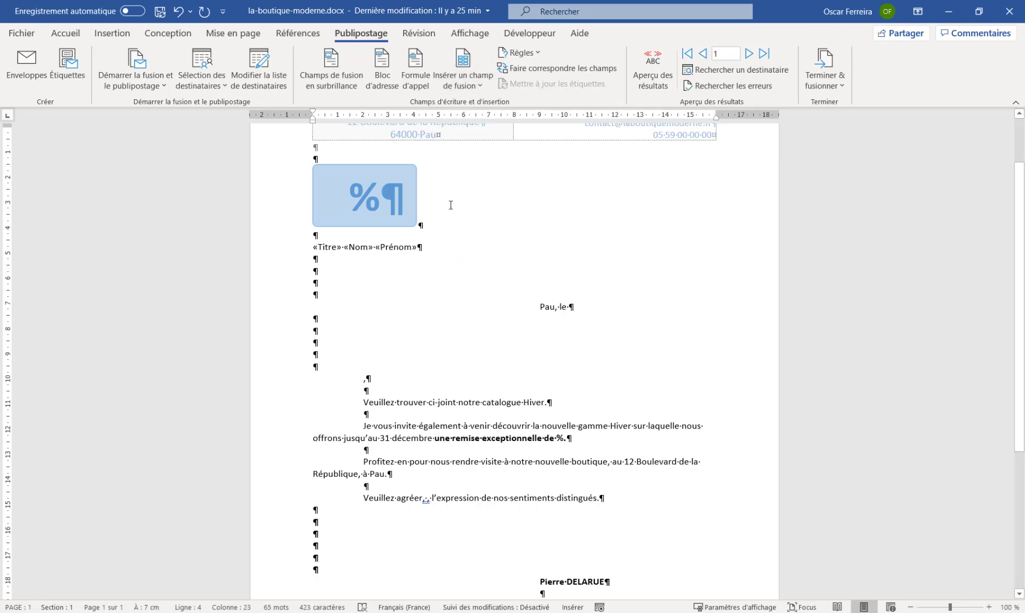
Insert the Société merge field on the line below the name fields and the Adresse field on the line after it
click(315, 259)
click(477, 84)
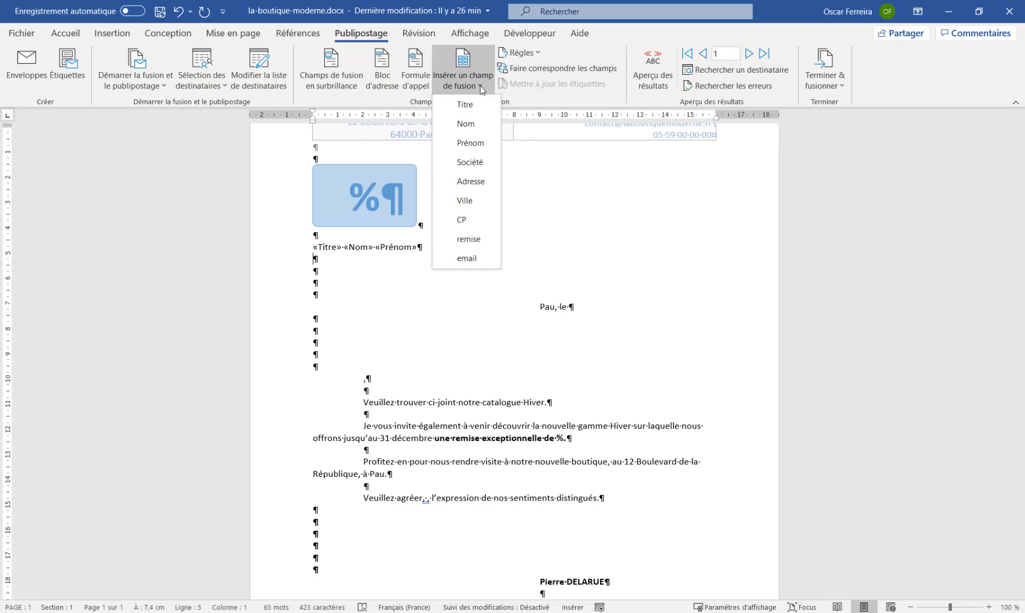
click(471, 161)
key(Down)
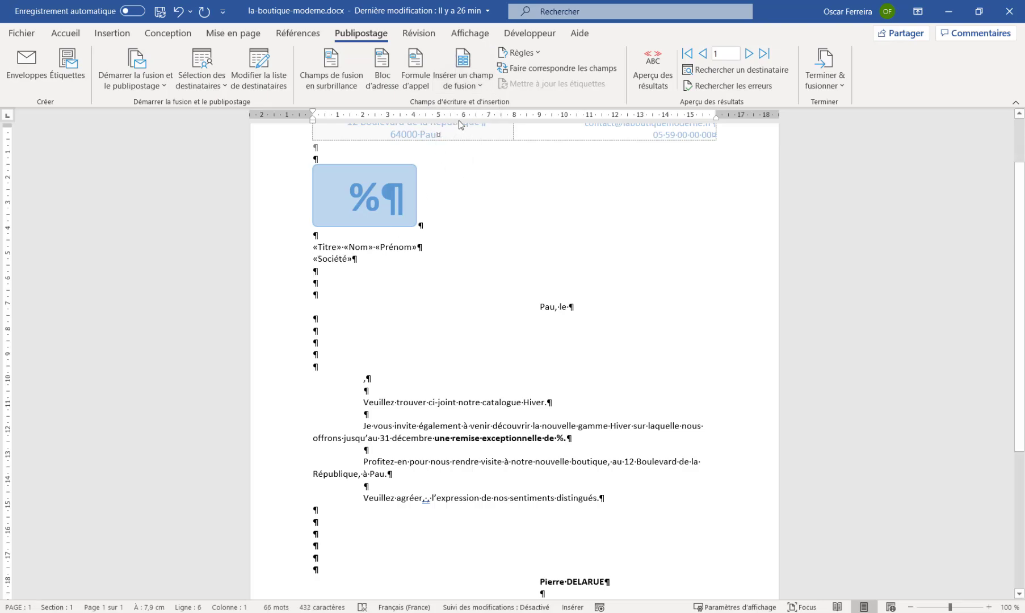
click(476, 84)
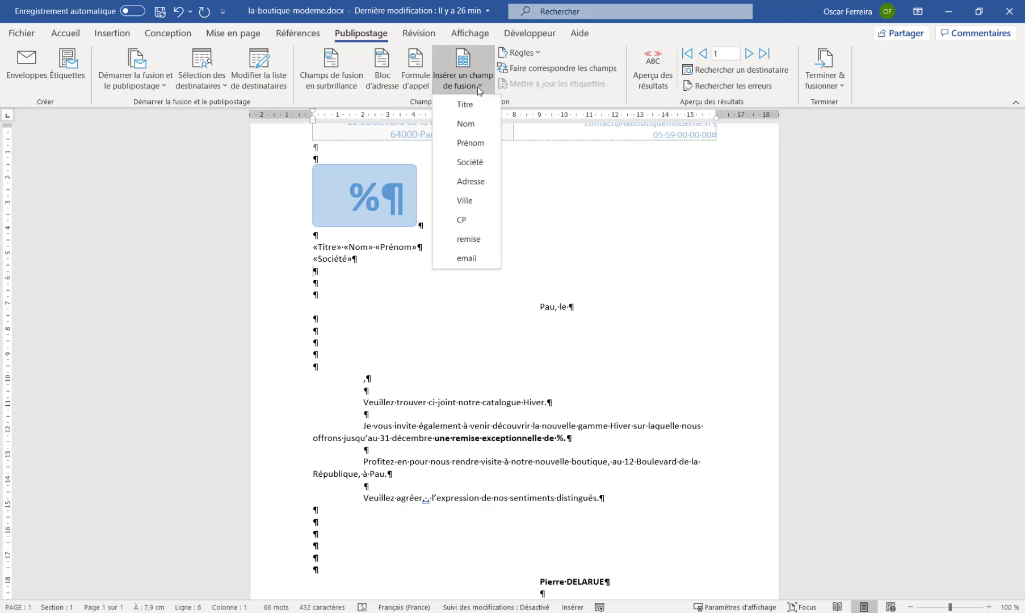
click(477, 181)
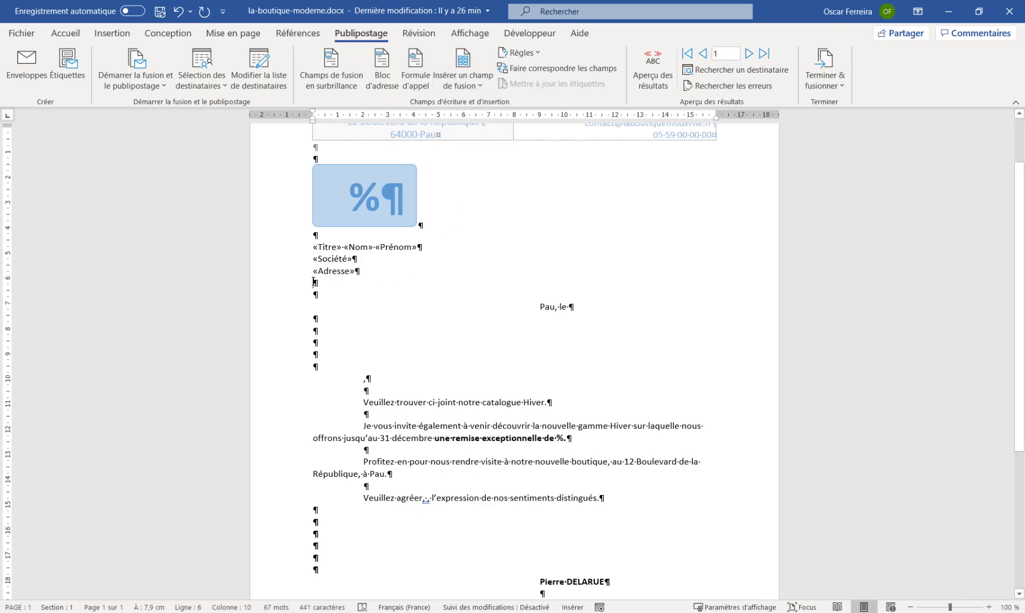
Insert the CP and Ville merge fields on the line below Adresse, and indent the four address lines to 9 cm
click(476, 83)
click(461, 217)
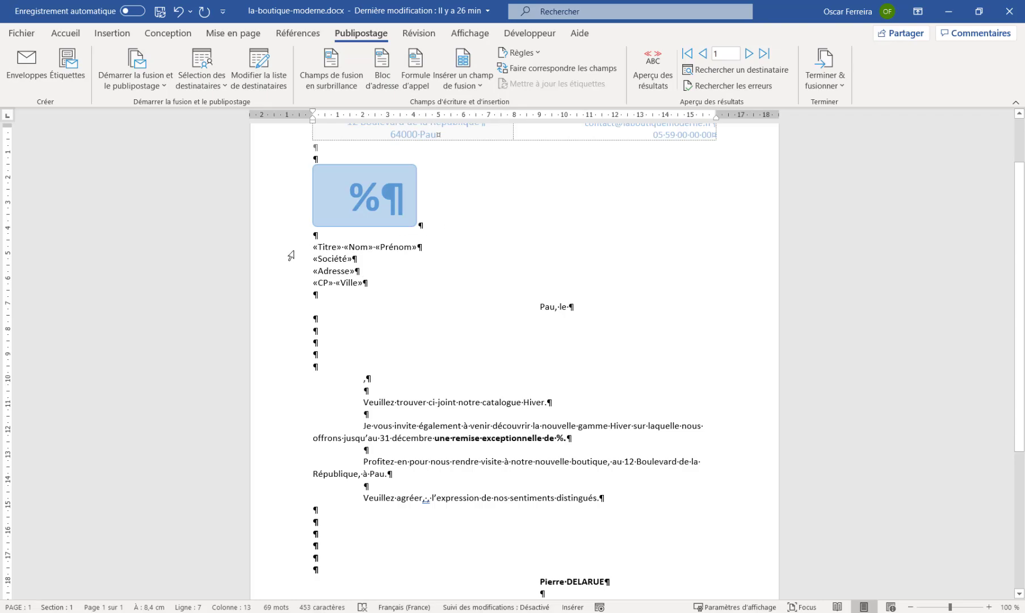
drag(291, 250, 297, 283)
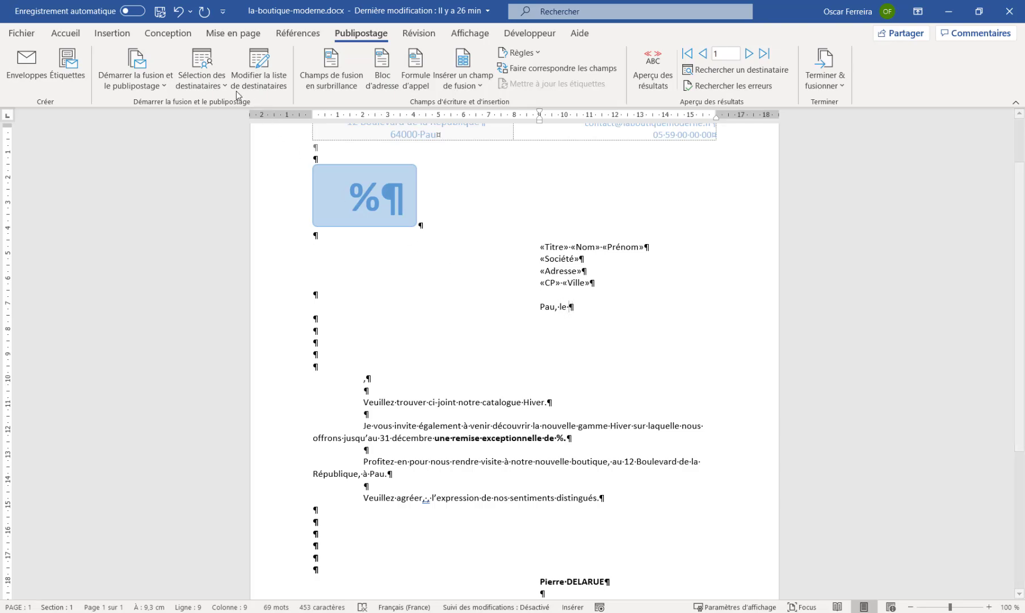
Insert an automatically updating date in the "10 février 2021" format after "Pau, le"
click(118, 38)
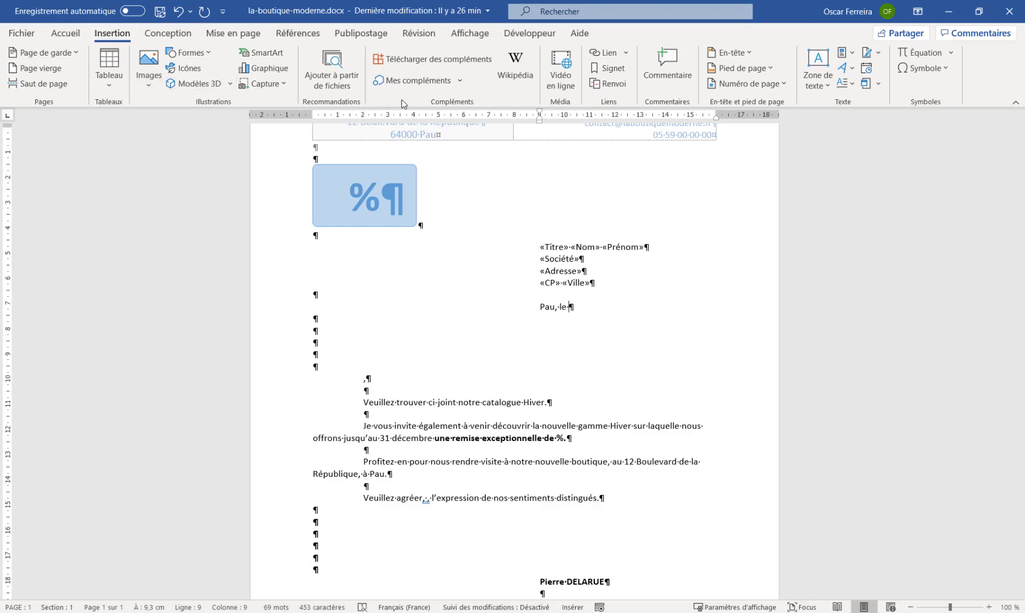
click(865, 67)
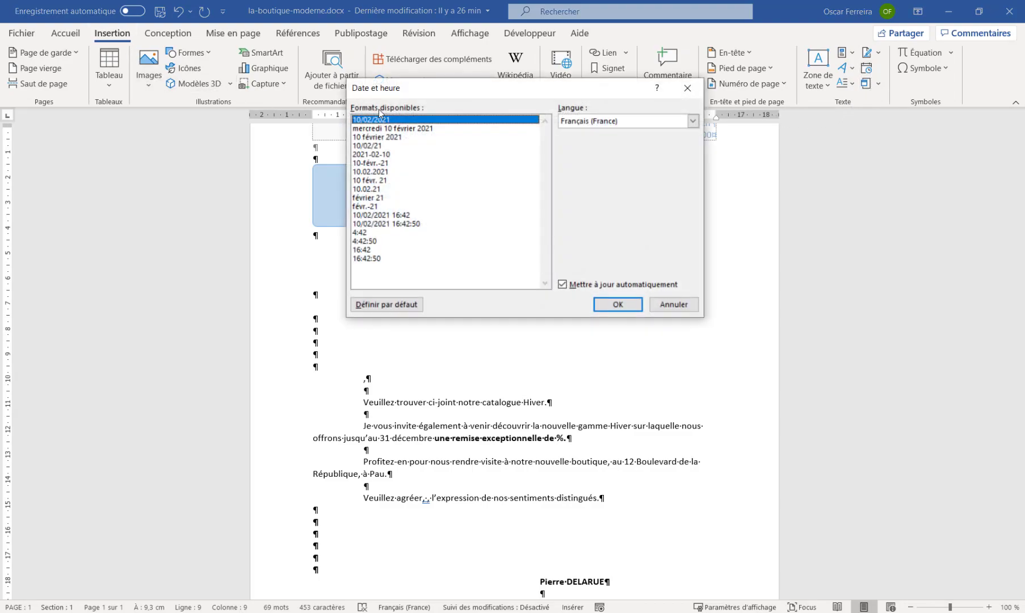
click(372, 139)
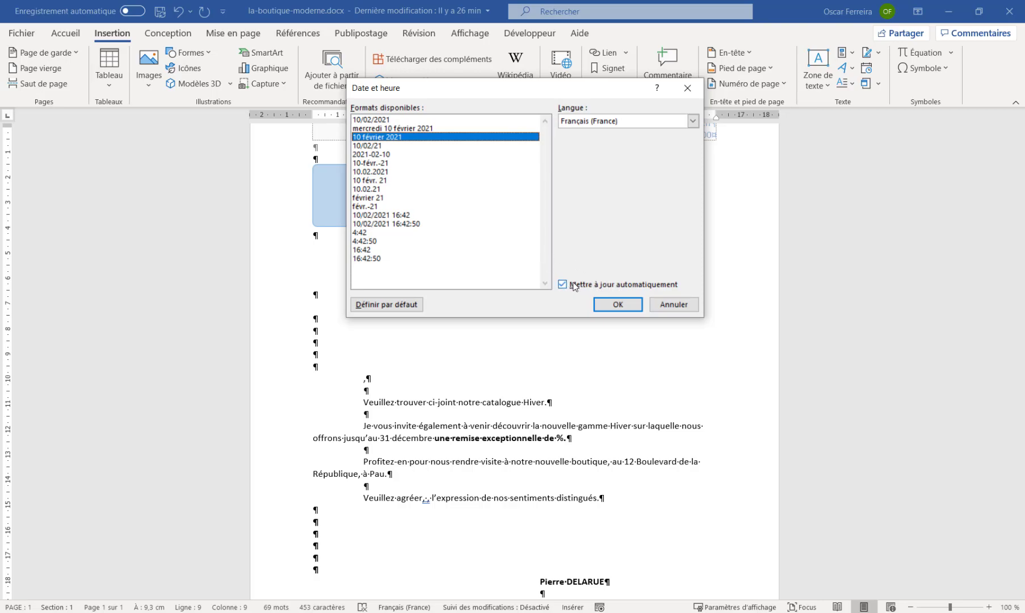
click(617, 304)
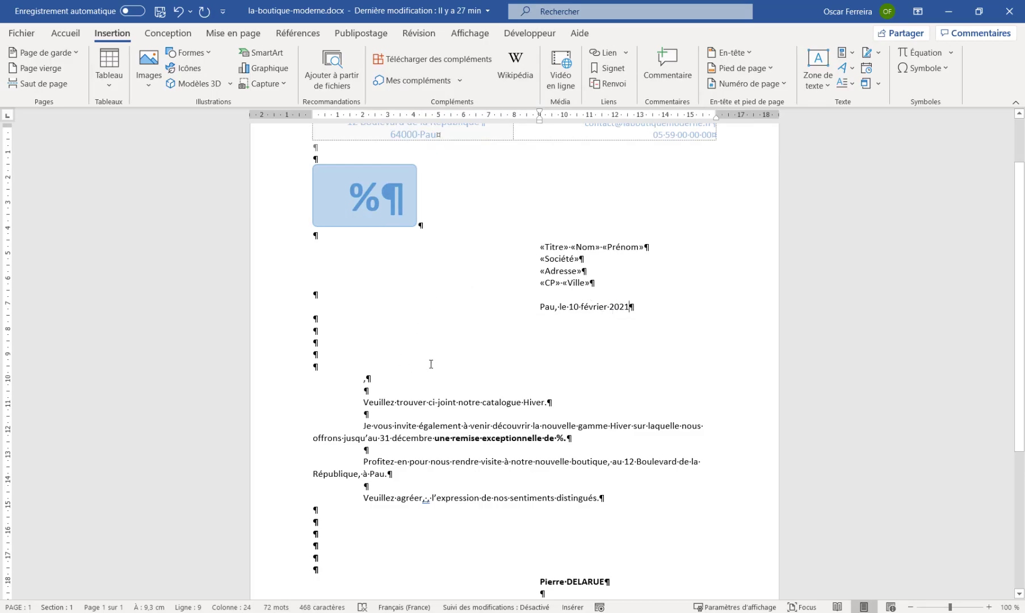
Copy the Titre merge field from the address block into the salutation line, in front of its comma
click(365, 379)
drag(540, 247, 570, 250)
key(ctrl+c)
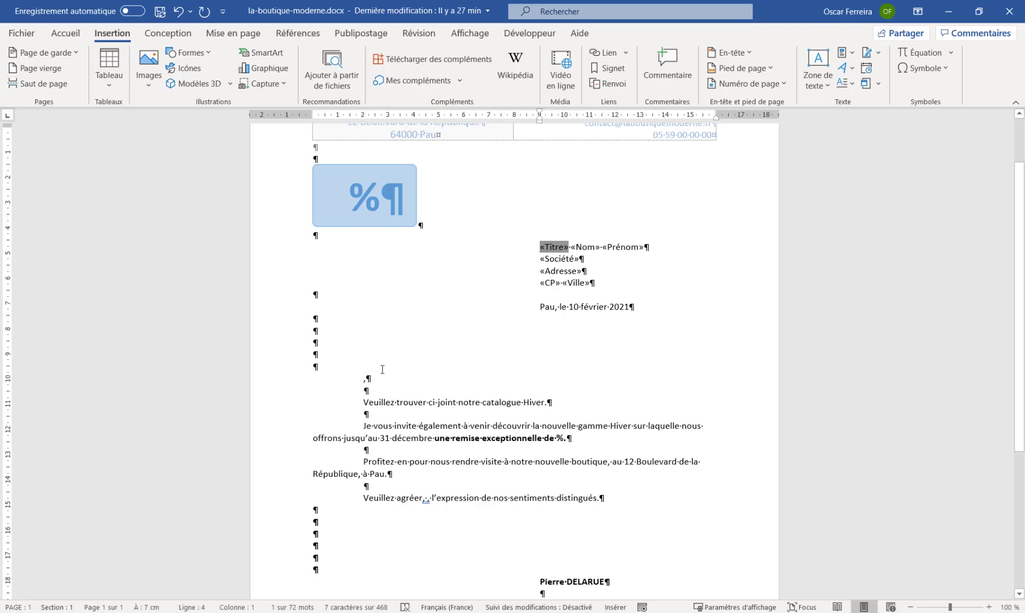
click(365, 378)
key(ctrl+v)
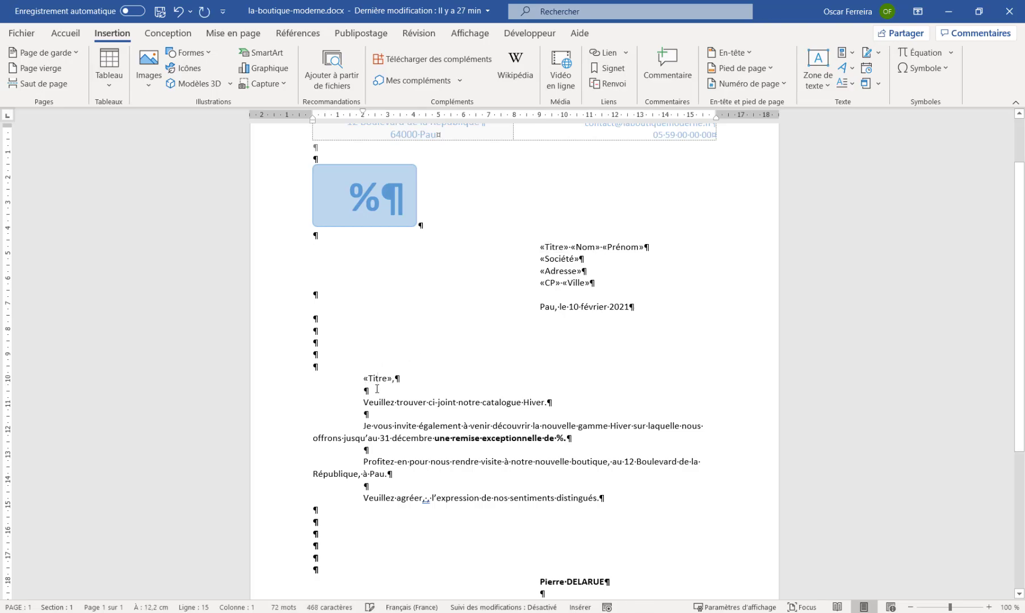
scroll(400, 363, down, 2)
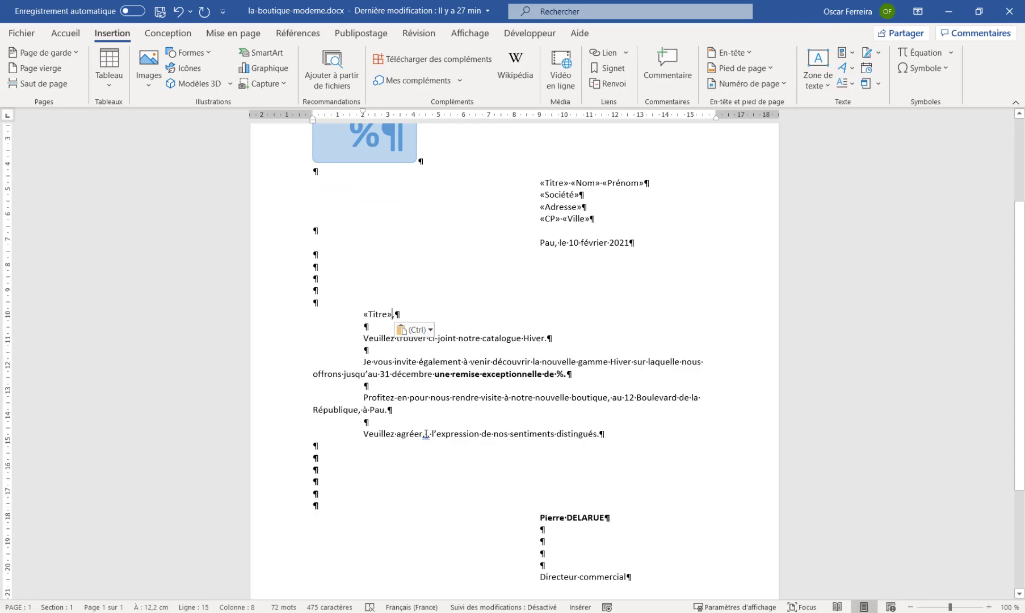
Insert the Titre merge field in the closing sentence, between the commas after "Veuillez agréer"
click(427, 434)
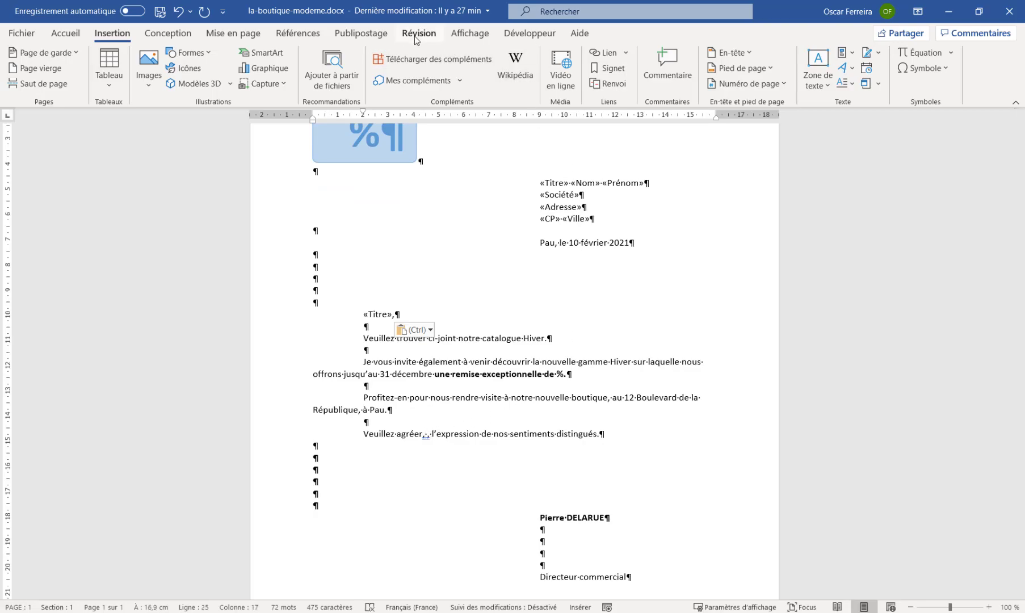
click(372, 37)
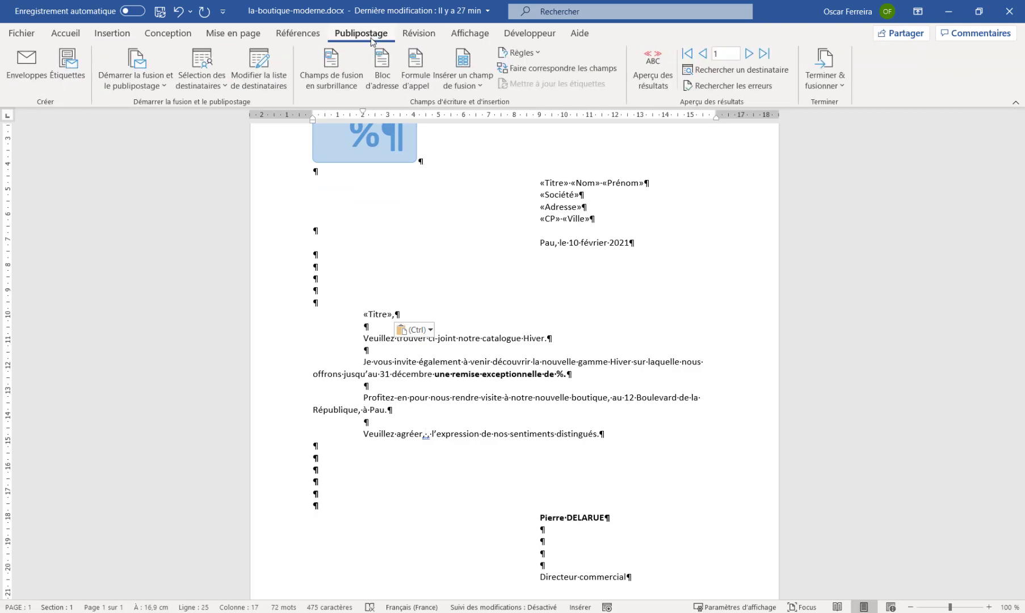
click(480, 87)
click(465, 104)
scroll(501, 290, down, 1)
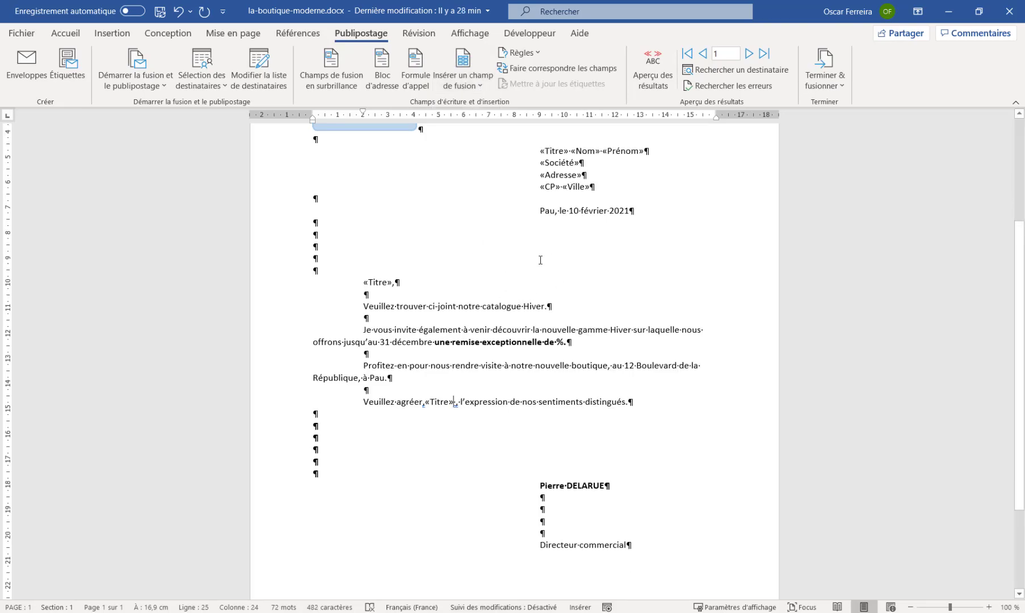
Insert the remise merge field in front of the % sign inside the blue rounded box above the address block
click(349, 126)
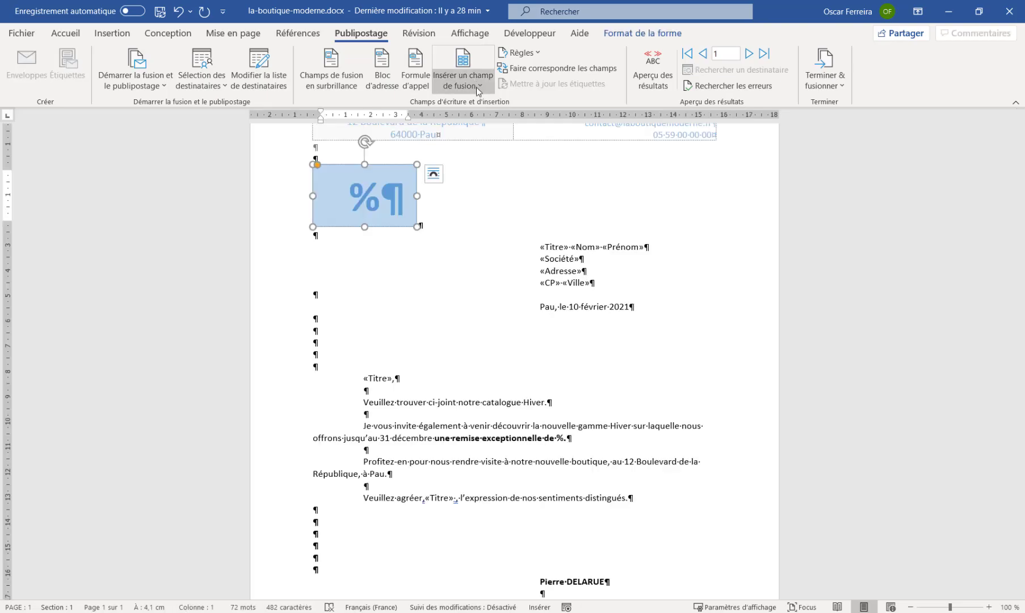
click(477, 85)
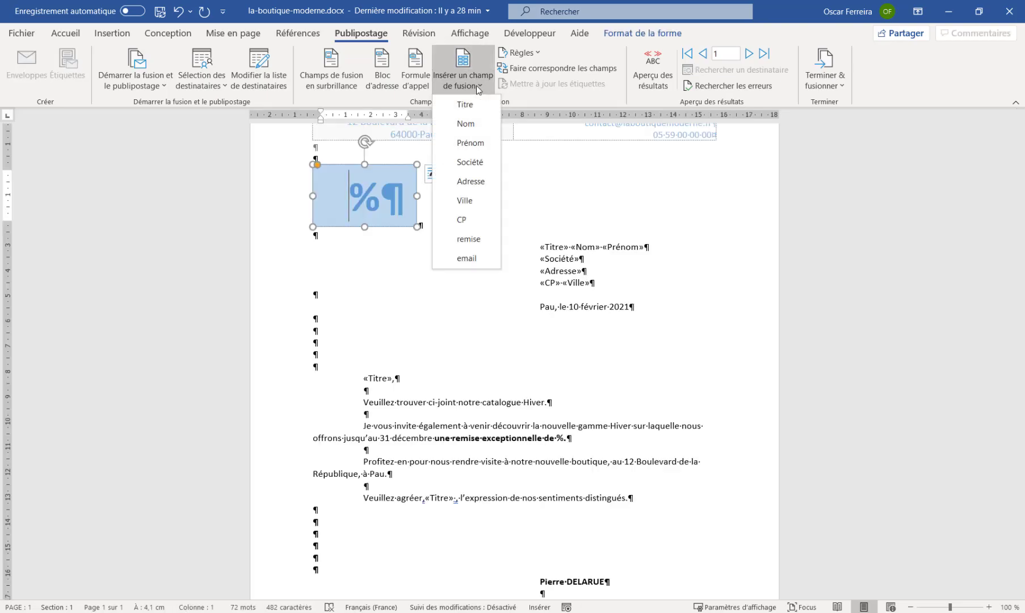
click(348, 190)
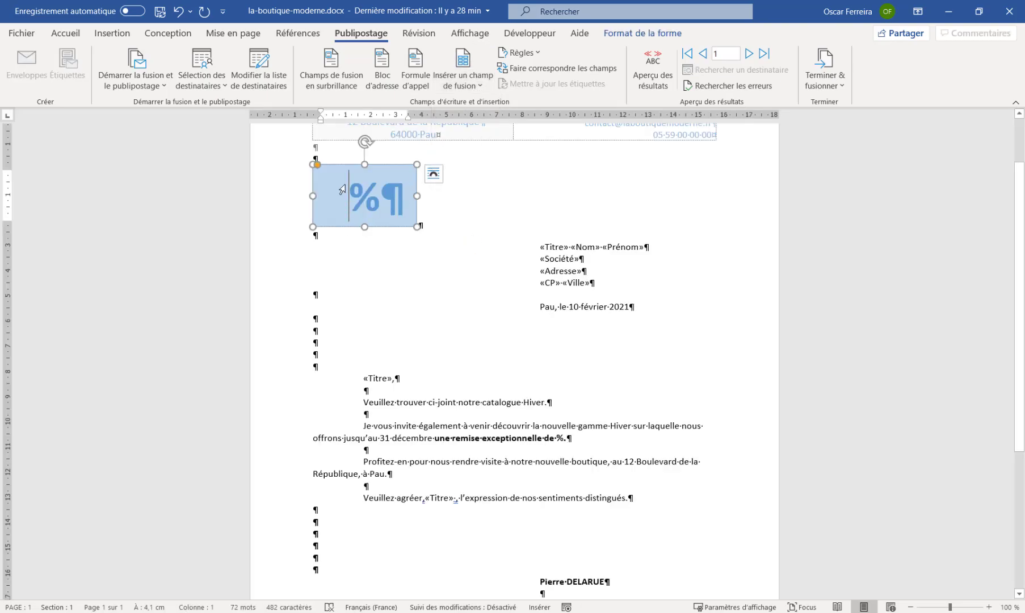
click(480, 85)
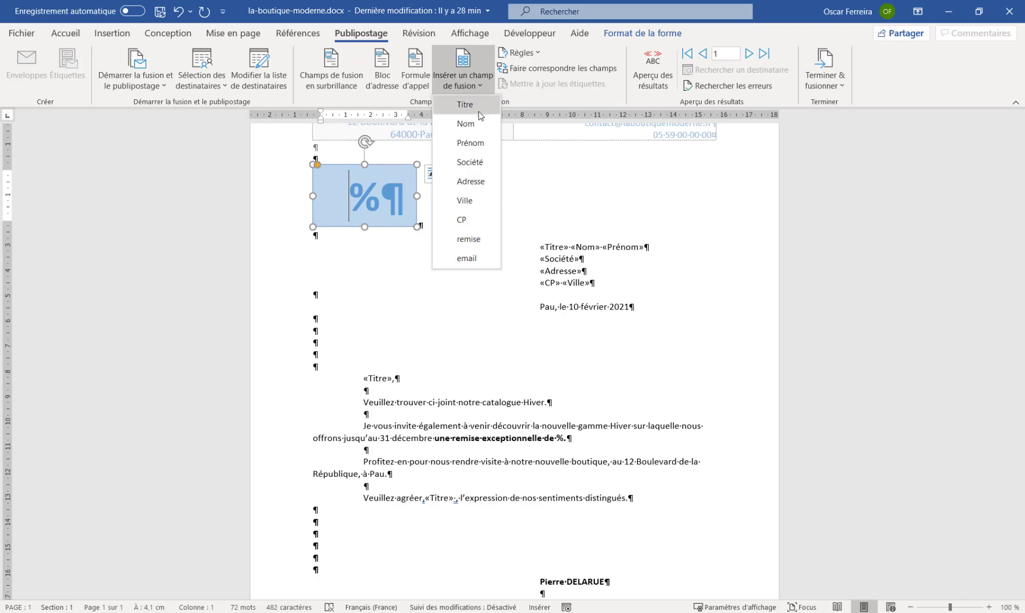
click(468, 239)
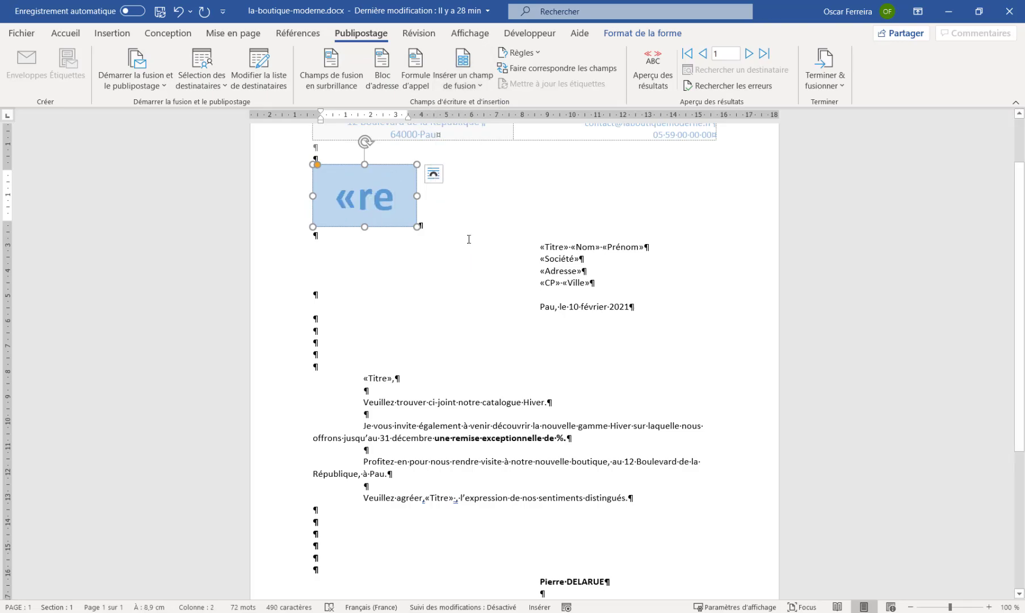
Insert the remise merge field before the % sign in the bold phrase "une remise exceptionnelle de"
scroll(474, 336, down, 2)
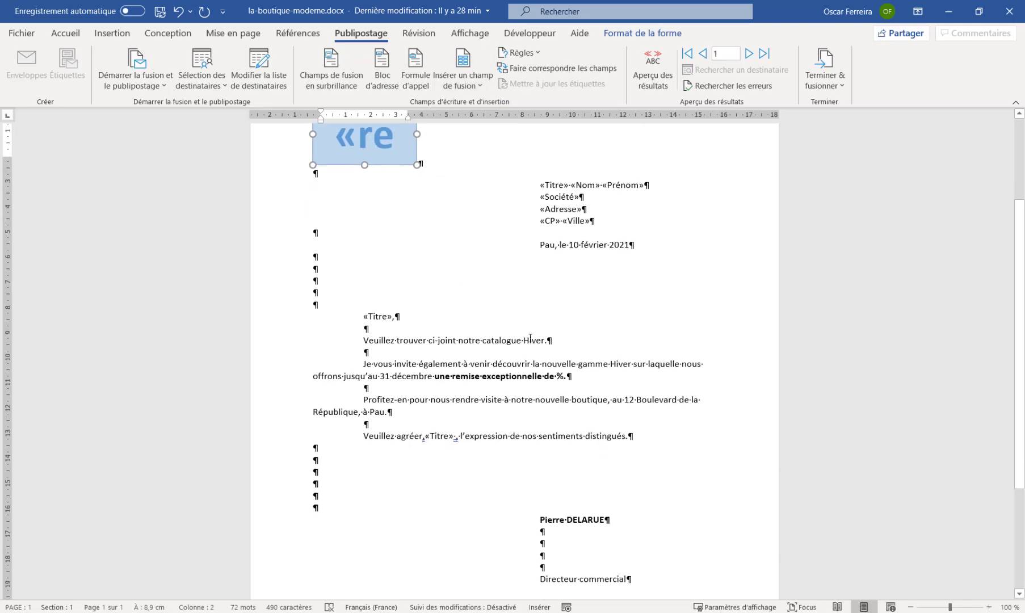
click(558, 374)
click(468, 75)
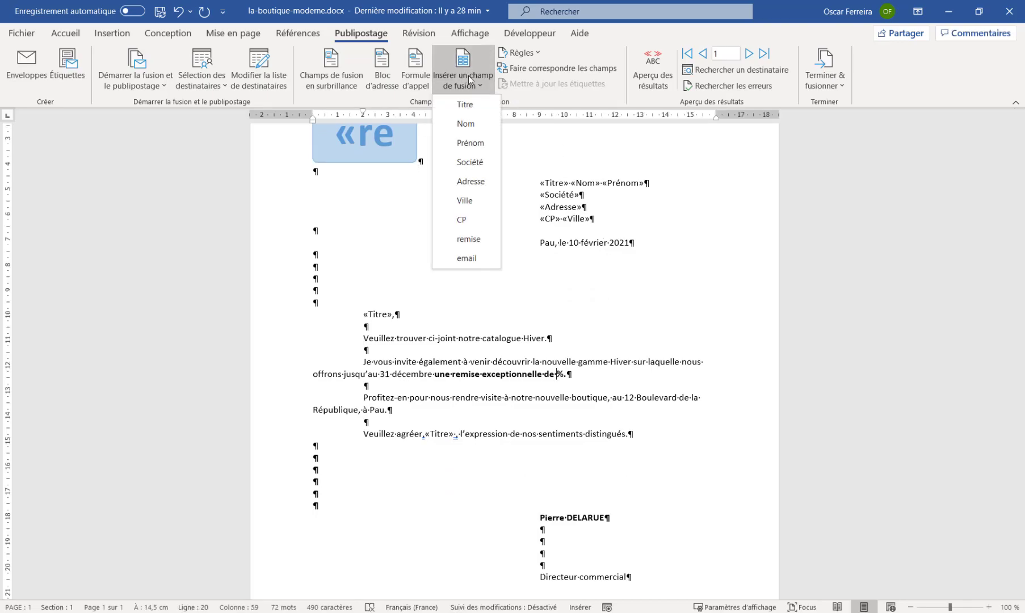
click(468, 238)
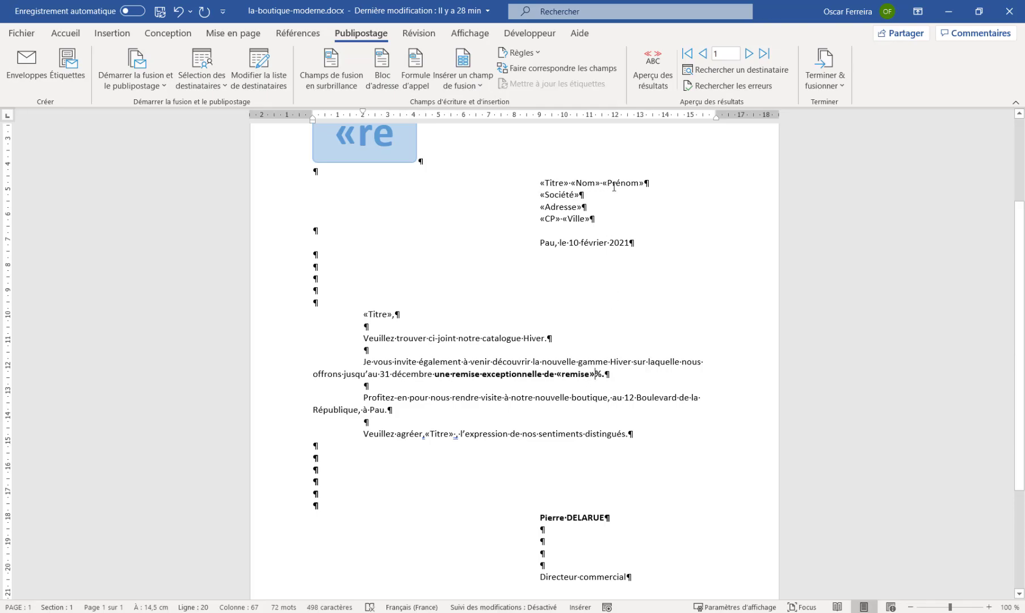
Preview the merge results and check the whole letter for the first recipient, from the discount box to the signature
scroll(521, 264, up, 2)
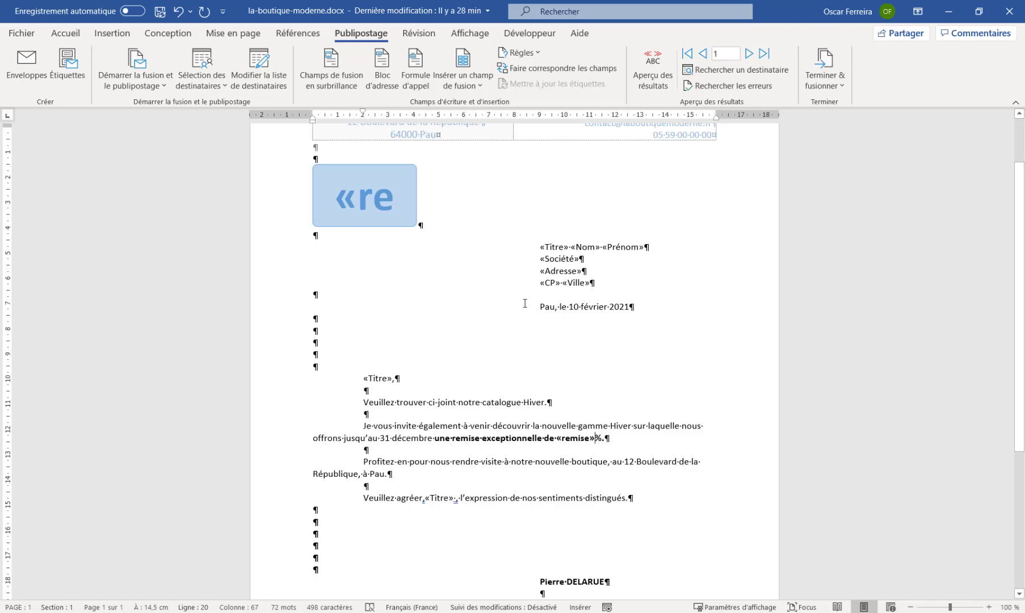
click(652, 68)
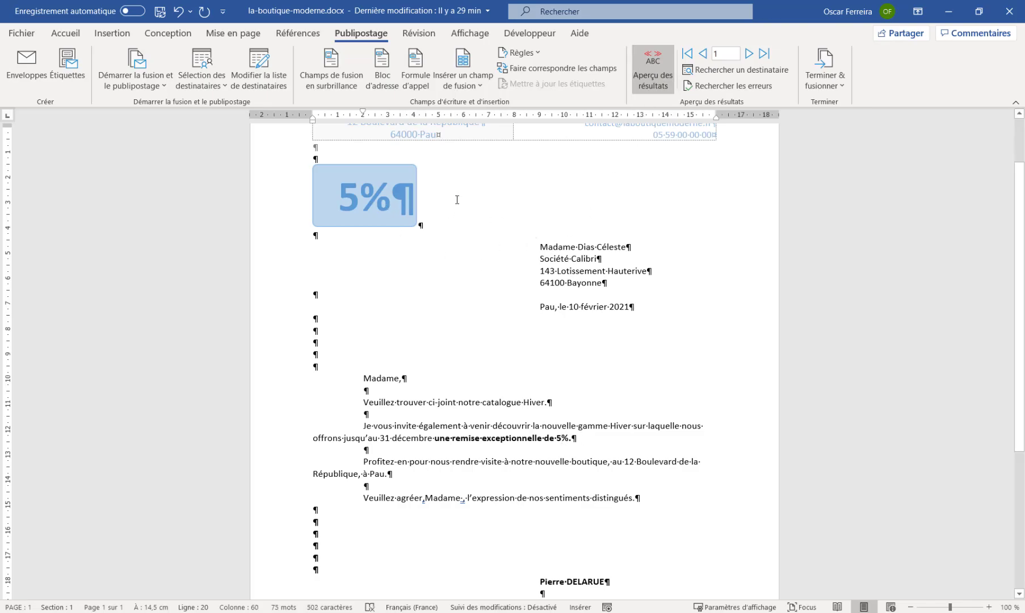
scroll(531, 213, down, 2)
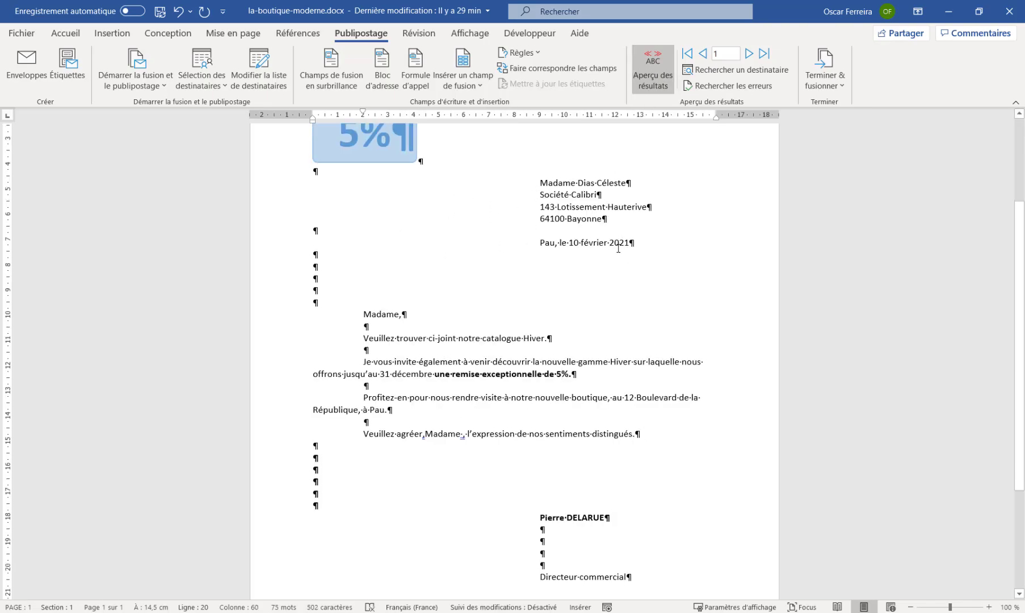
scroll(534, 315, down, 2)
scroll(533, 322, up, 4)
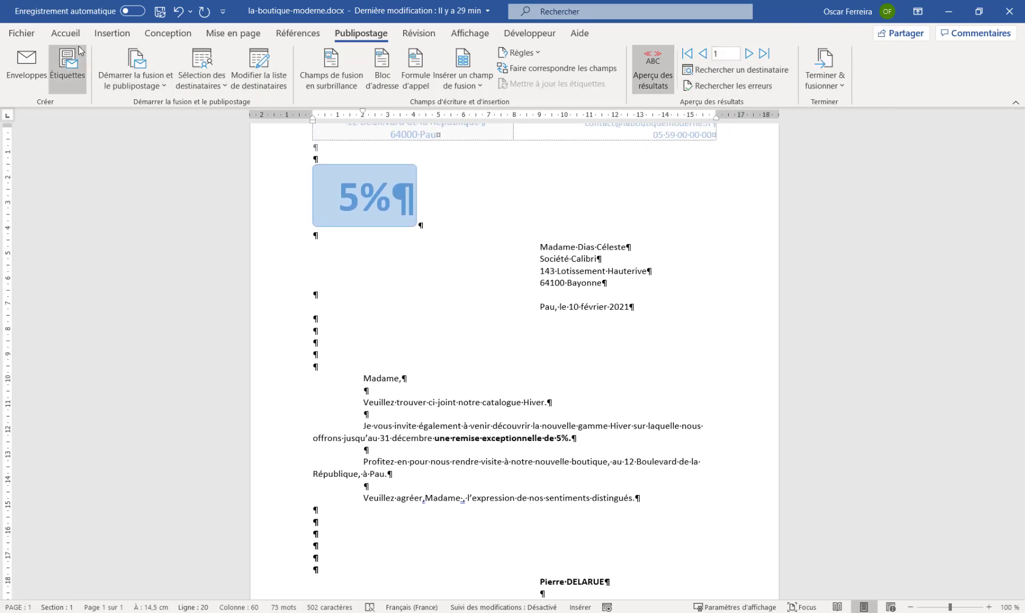
Hide the paragraph marks and other formatting symbols in the letter
click(65, 33)
click(496, 59)
scroll(553, 263, up, 1)
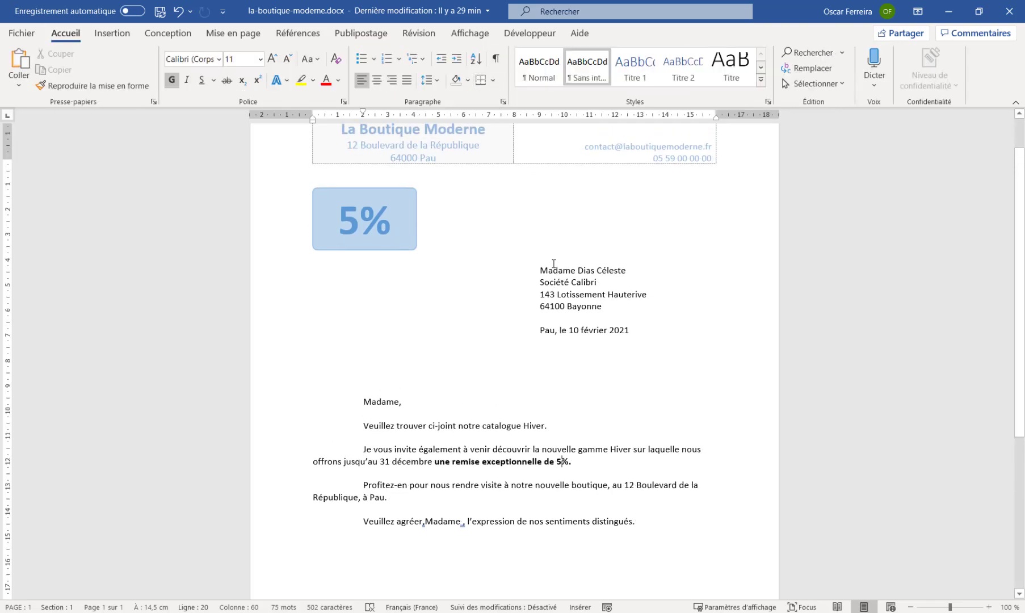
Browse the previewed letters from record 1 onward and stop at record 15, checking each recipient's address, title and discount
click(361, 33)
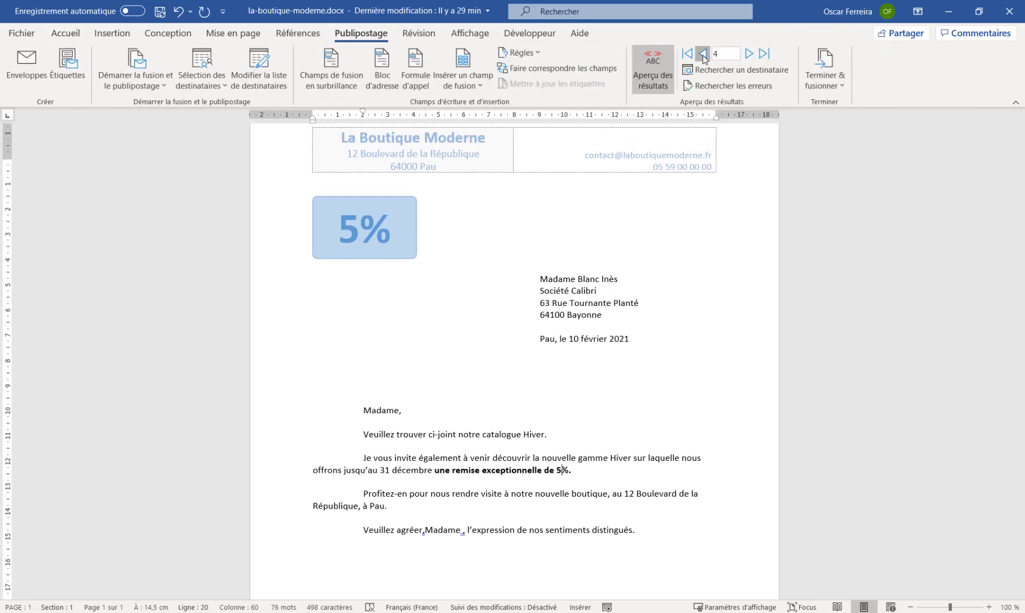
click(703, 54)
click(703, 54)
click(703, 55)
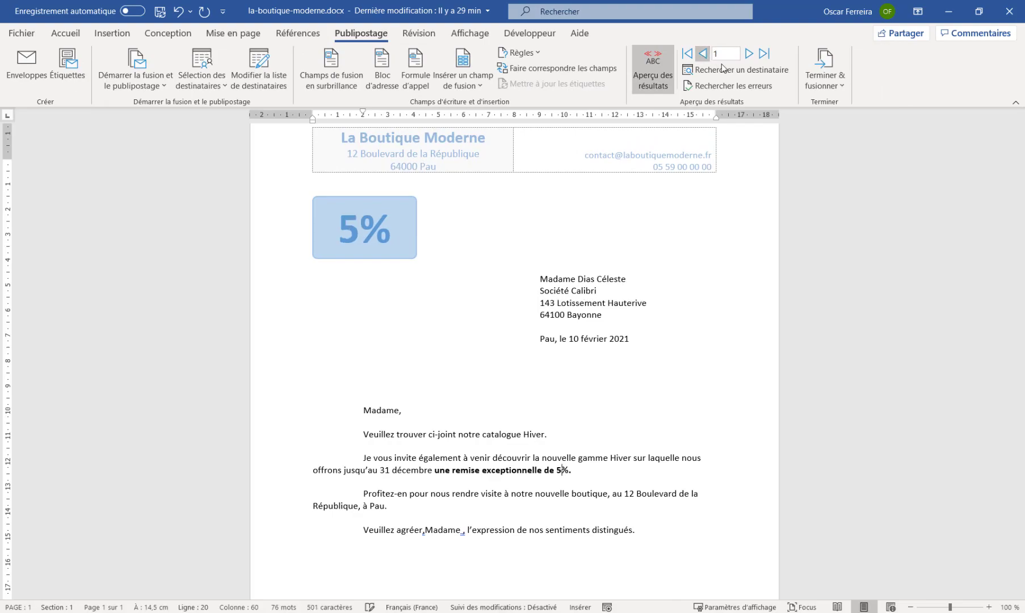
click(749, 53)
click(748, 54)
click(749, 54)
click(749, 53)
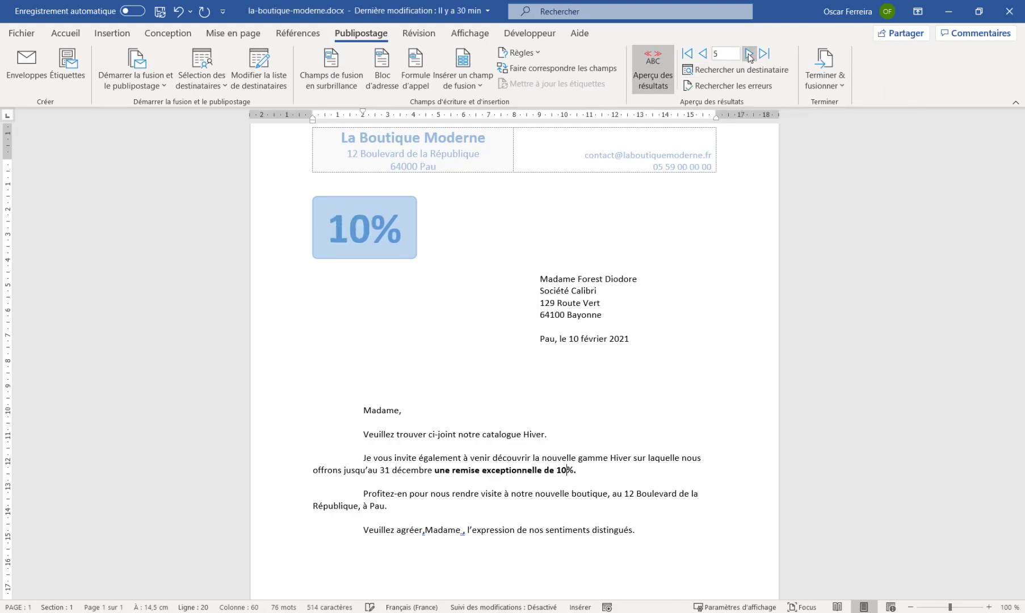
click(749, 53)
click(749, 53)
click(749, 54)
click(749, 54)
click(749, 54)
click(749, 53)
click(749, 53)
click(749, 54)
click(749, 54)
click(749, 55)
click(748, 54)
click(749, 55)
click(703, 54)
click(703, 54)
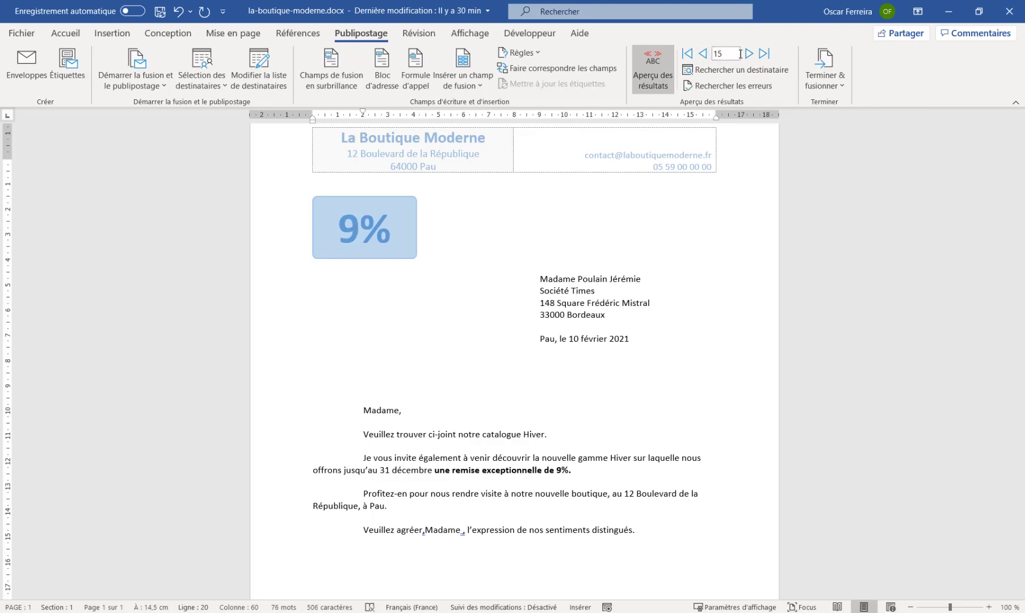
Turn off the results preview and make the Titre, Nom and Prénom fields in the address block bold
click(650, 70)
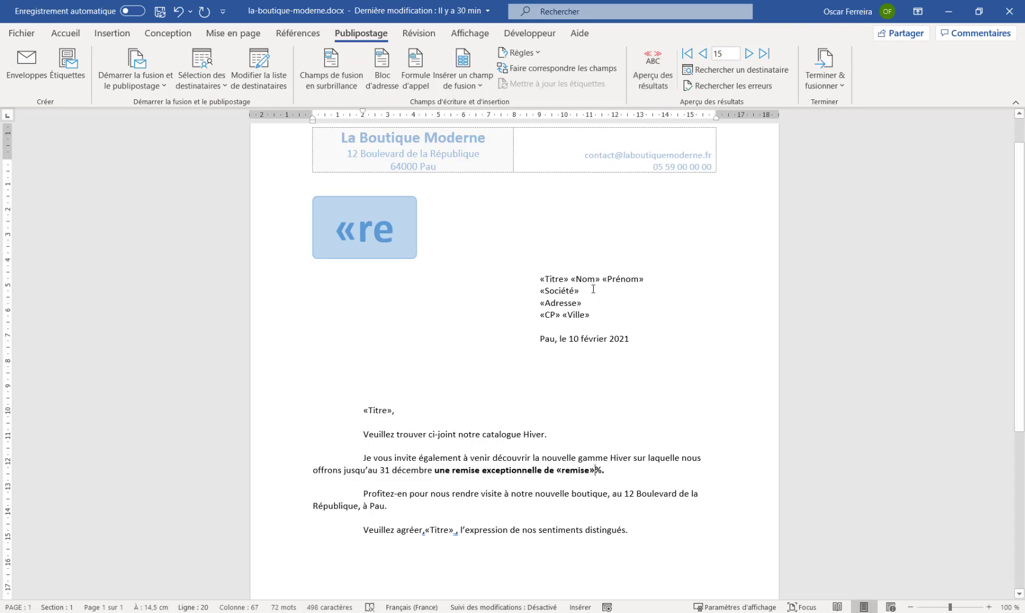
scroll(668, 270, down, 2)
scroll(685, 270, down, 2)
scroll(681, 271, up, 3)
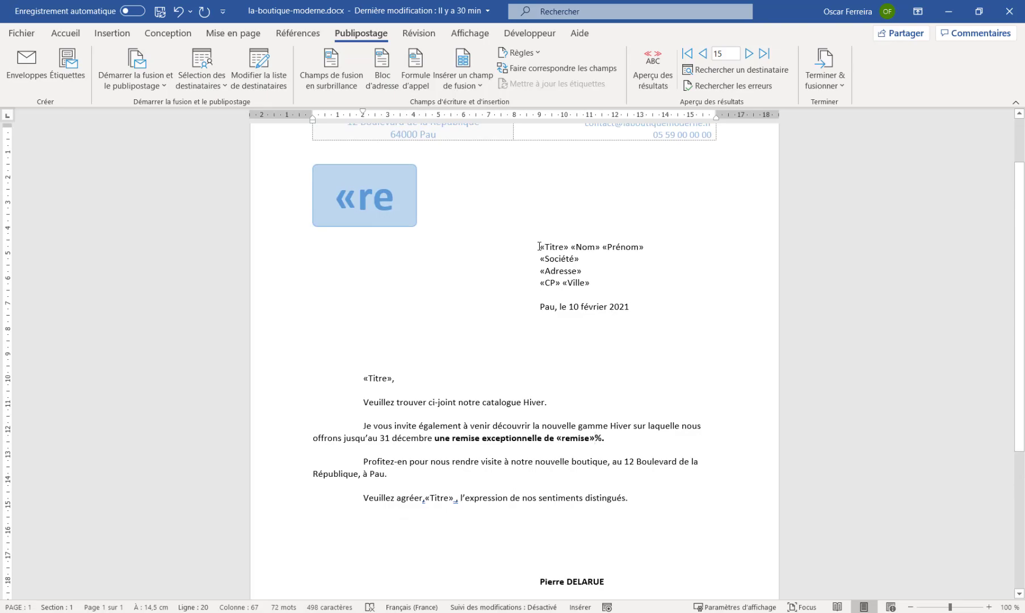
drag(539, 247, 648, 247)
click(64, 35)
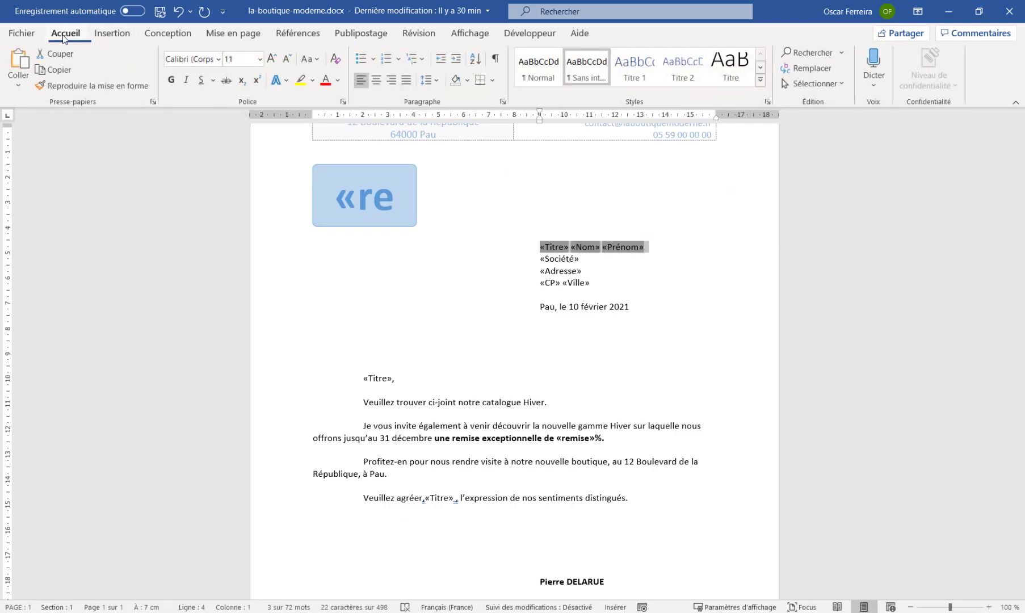
click(171, 79)
click(542, 242)
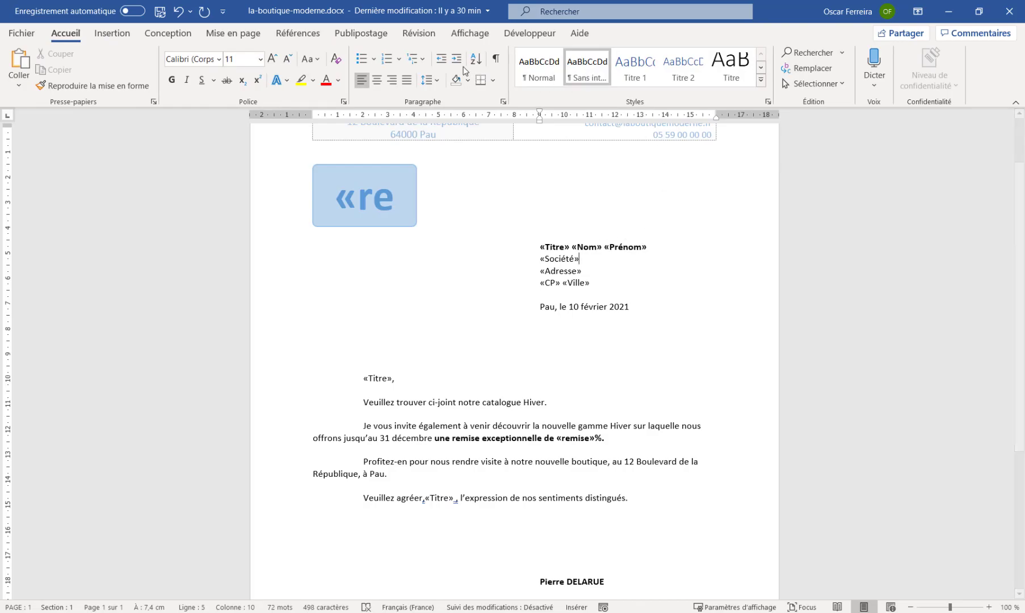
Preview the merge results again and browse the neighbouring recipients to check the bold name line, ending on record 13
click(361, 34)
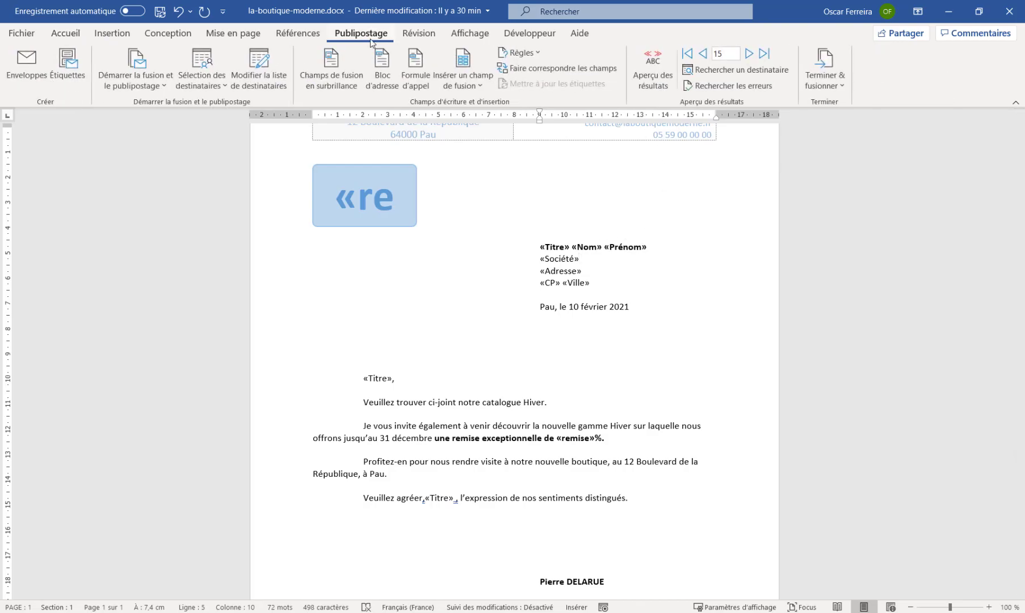
click(653, 71)
click(703, 54)
click(702, 53)
click(702, 54)
click(703, 54)
click(748, 53)
click(749, 53)
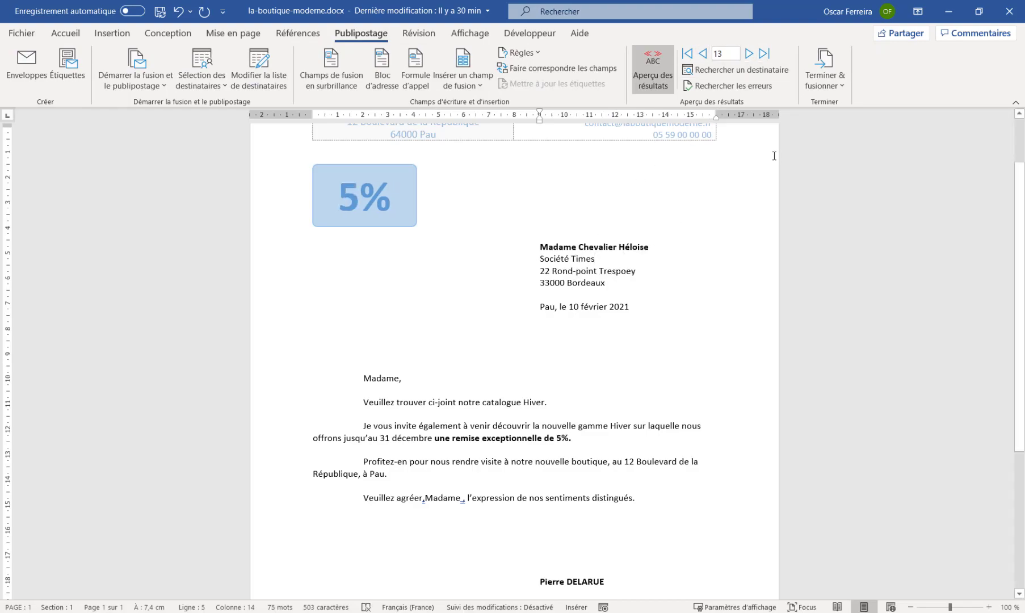
scroll(596, 255, up, 2)
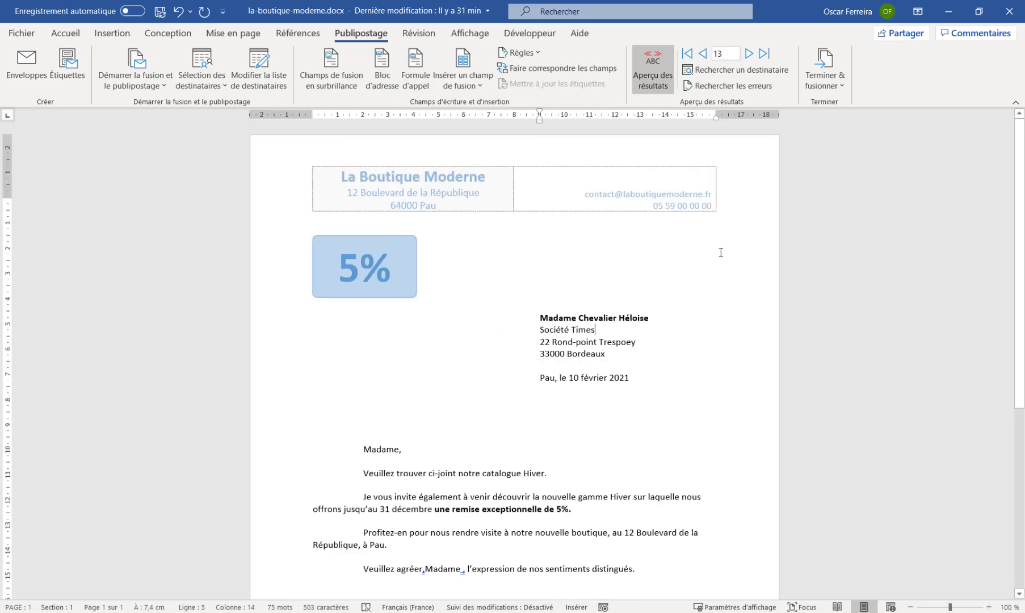
Examine the e-mail merge options, checking email as recipient field, the subject line, HTML format and record range, and cancel without sending
click(824, 79)
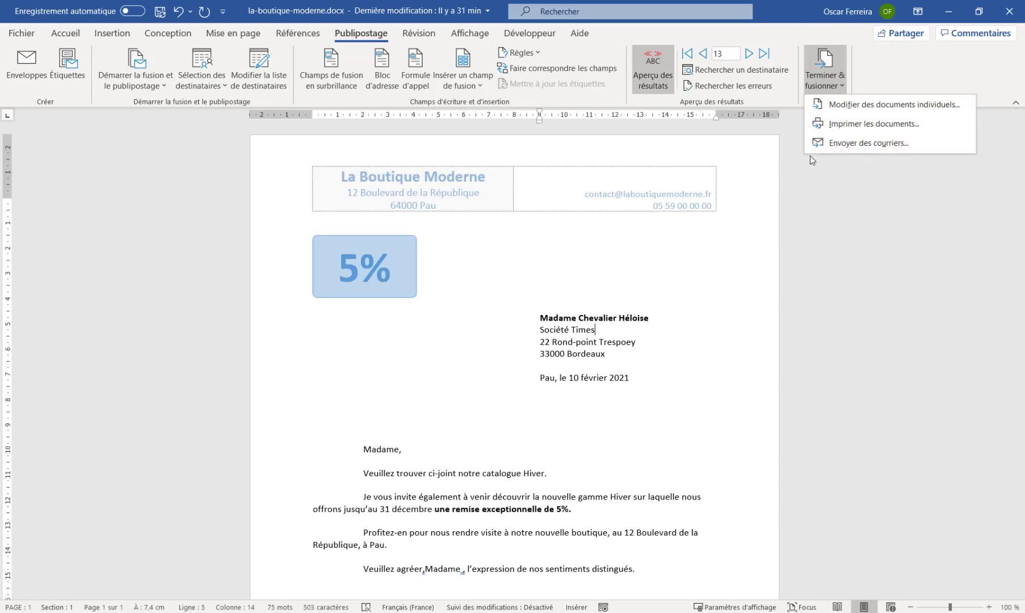
click(856, 143)
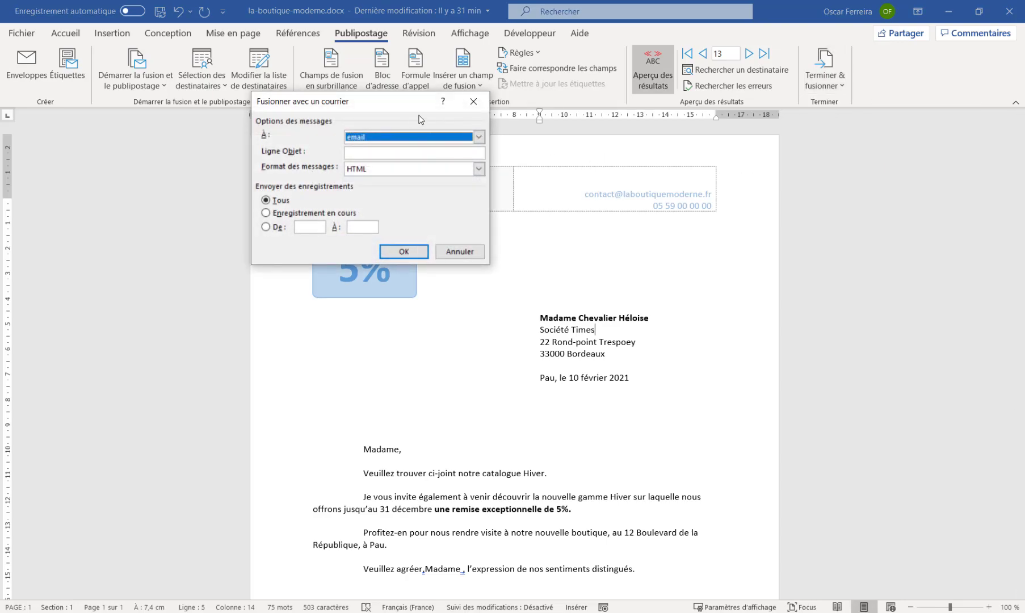
drag(402, 104, 456, 147)
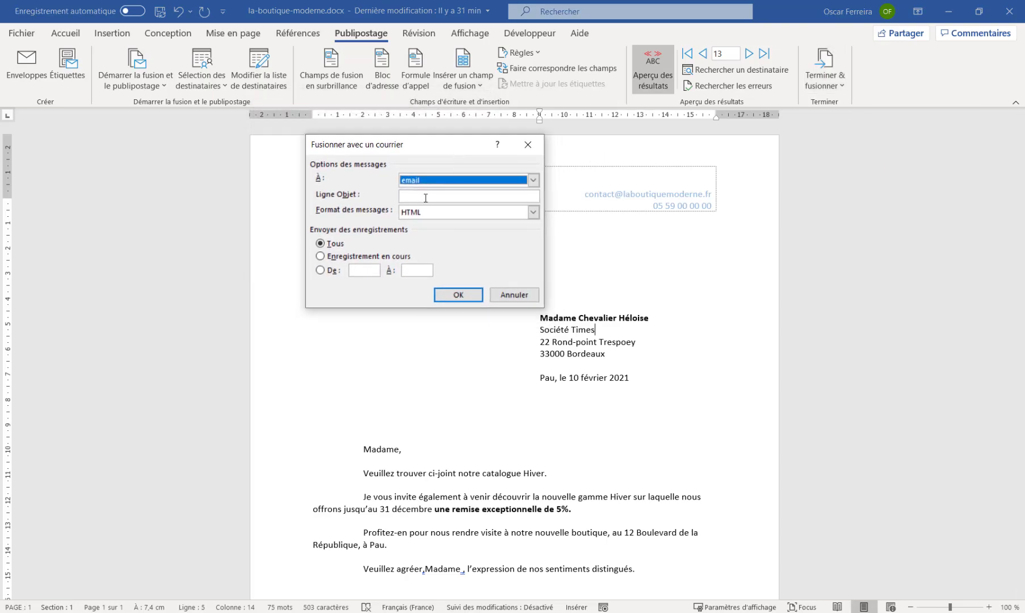
click(453, 181)
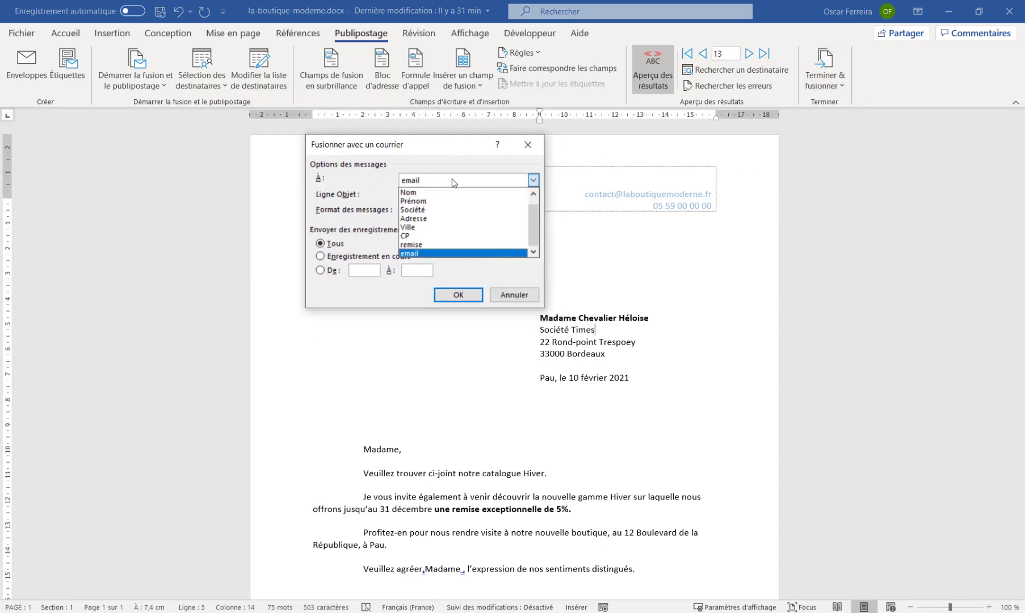
click(431, 252)
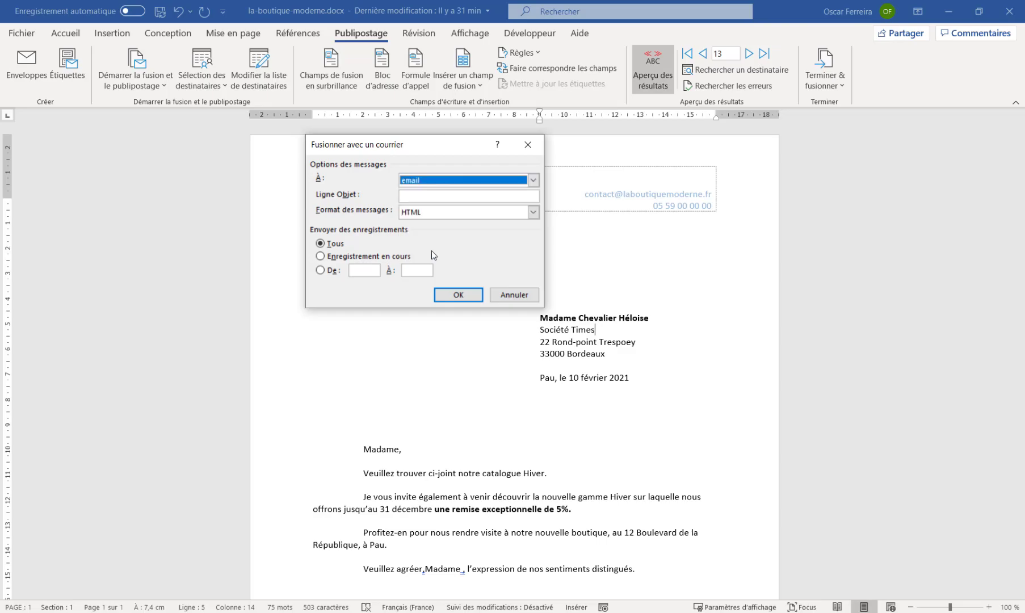
click(407, 197)
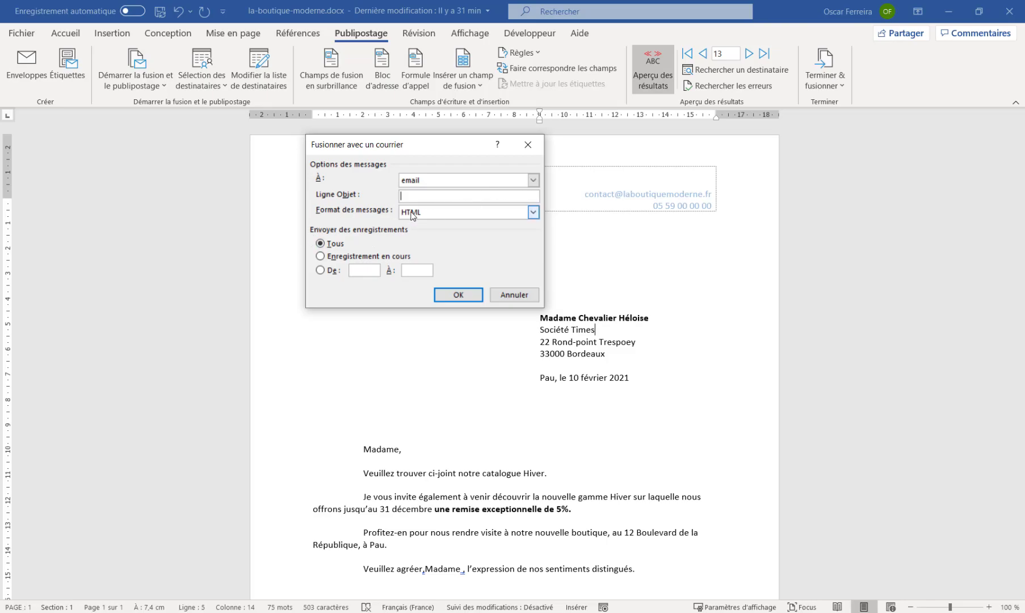
click(533, 212)
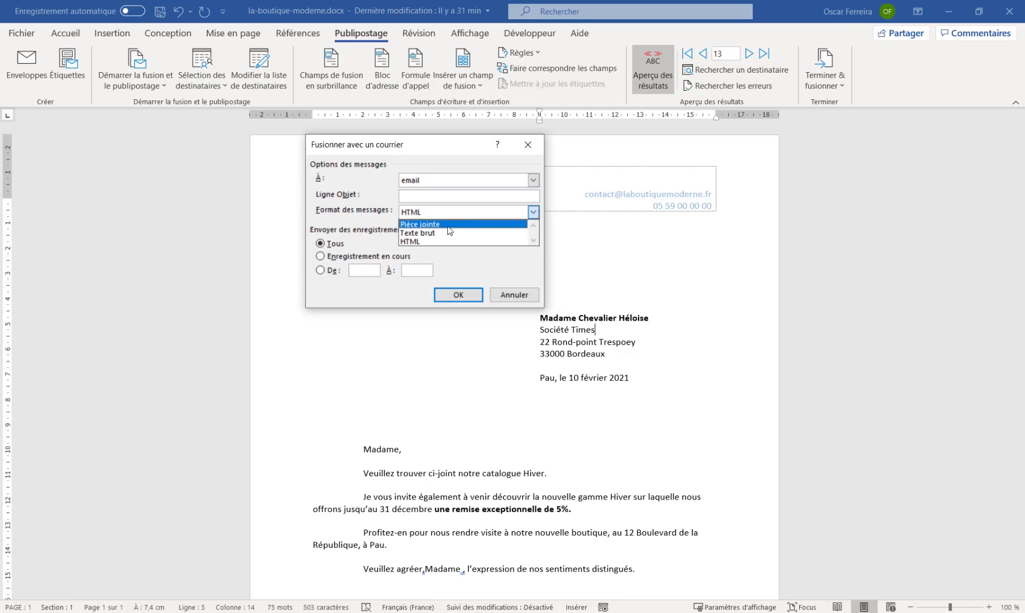
click(421, 241)
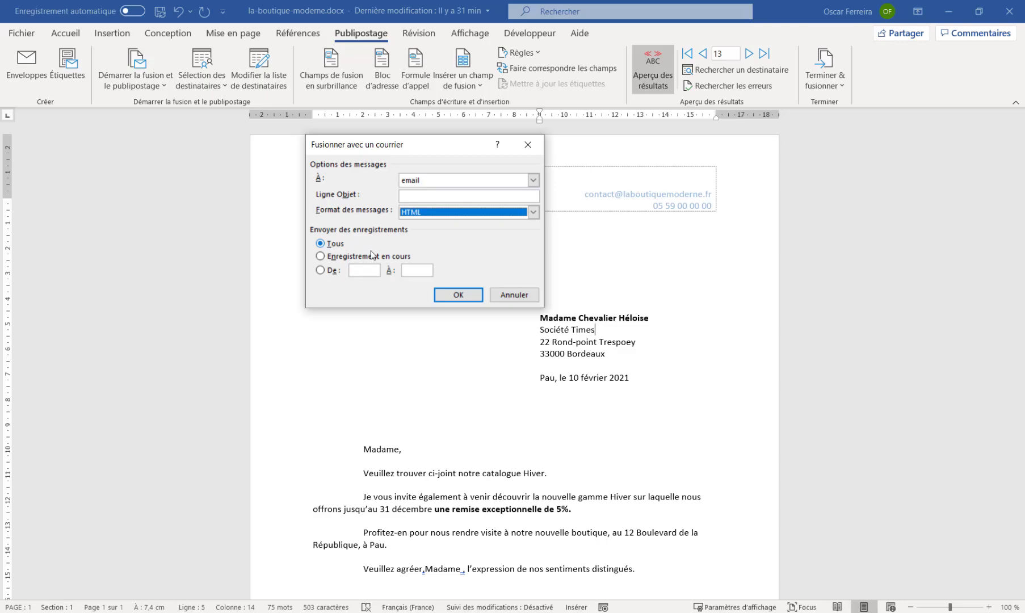
drag(450, 147, 440, 157)
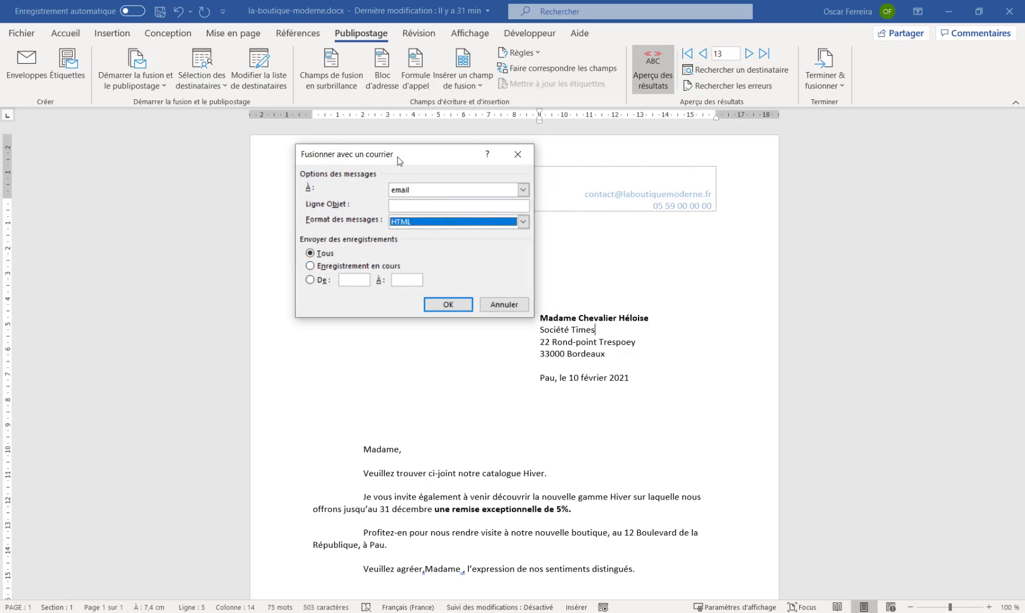
click(503, 305)
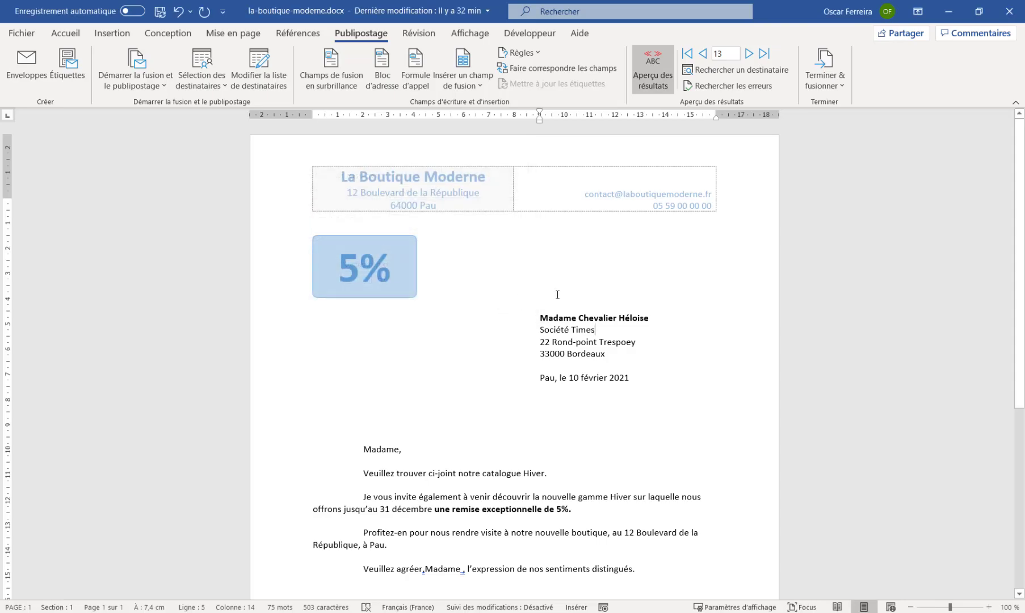
Merge all records into a new document of individual letters and briefly uncover the main letter behind it
click(836, 81)
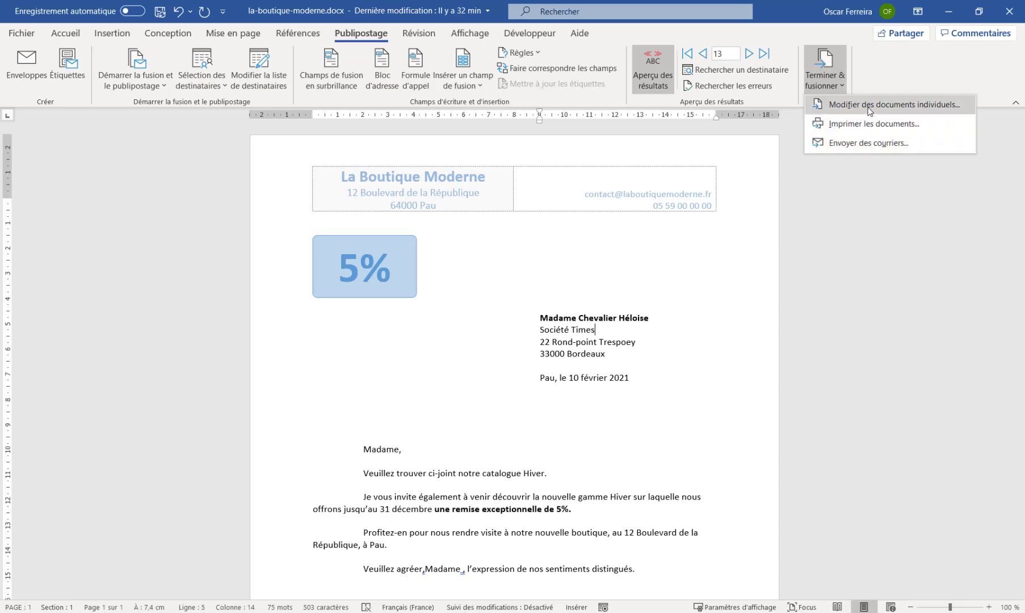
click(922, 108)
key(Escape)
click(837, 87)
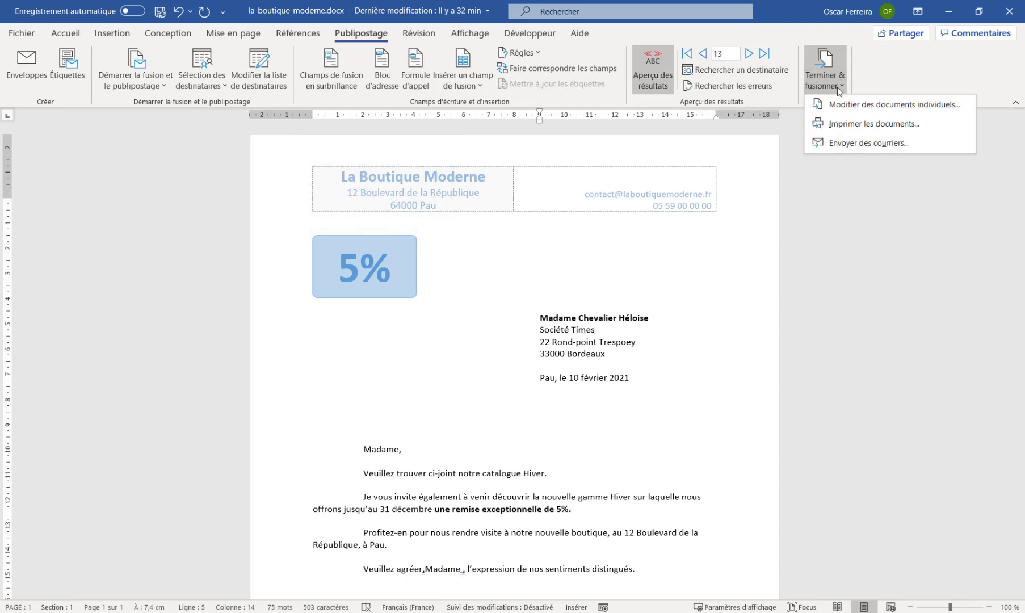
click(889, 107)
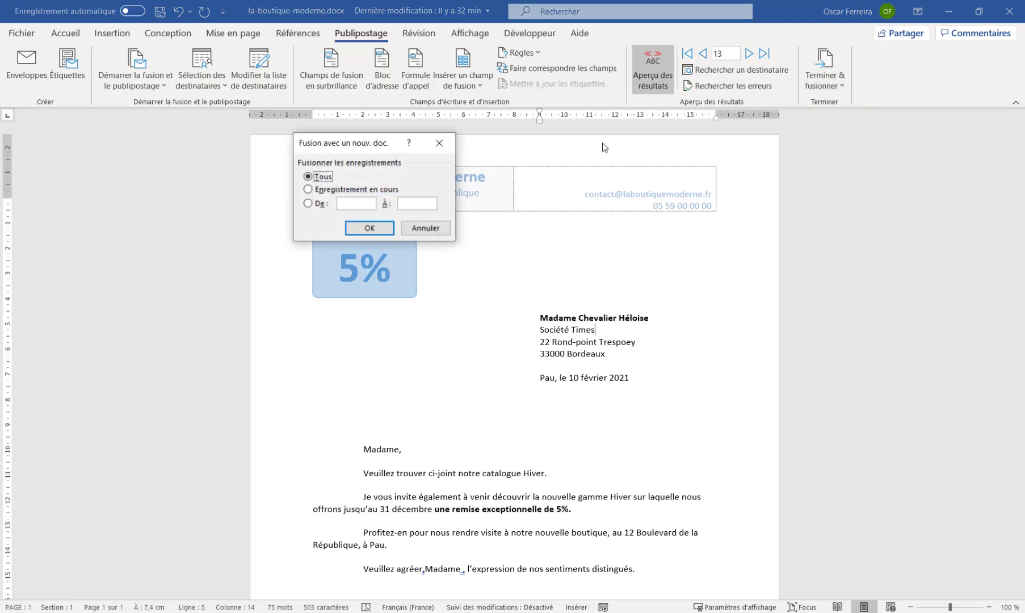
drag(387, 145, 383, 150)
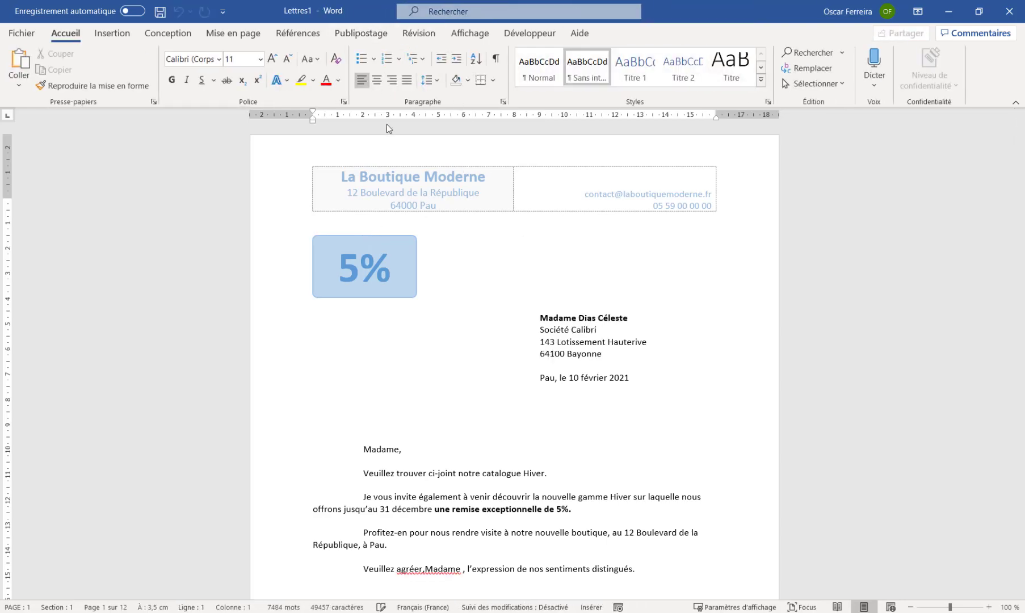
drag(247, 7, 284, 304)
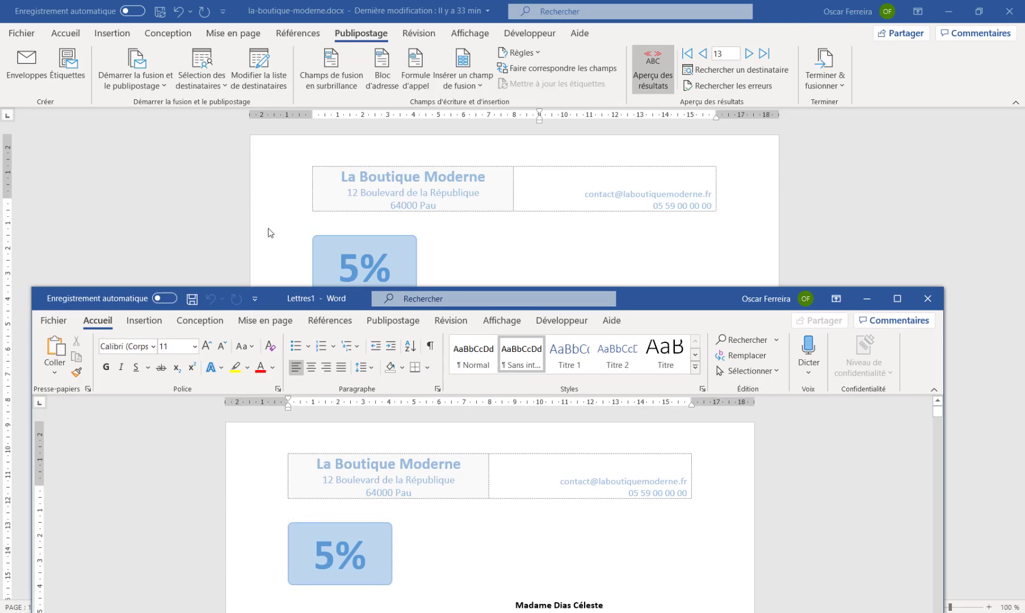
drag(684, 296, 698, 1)
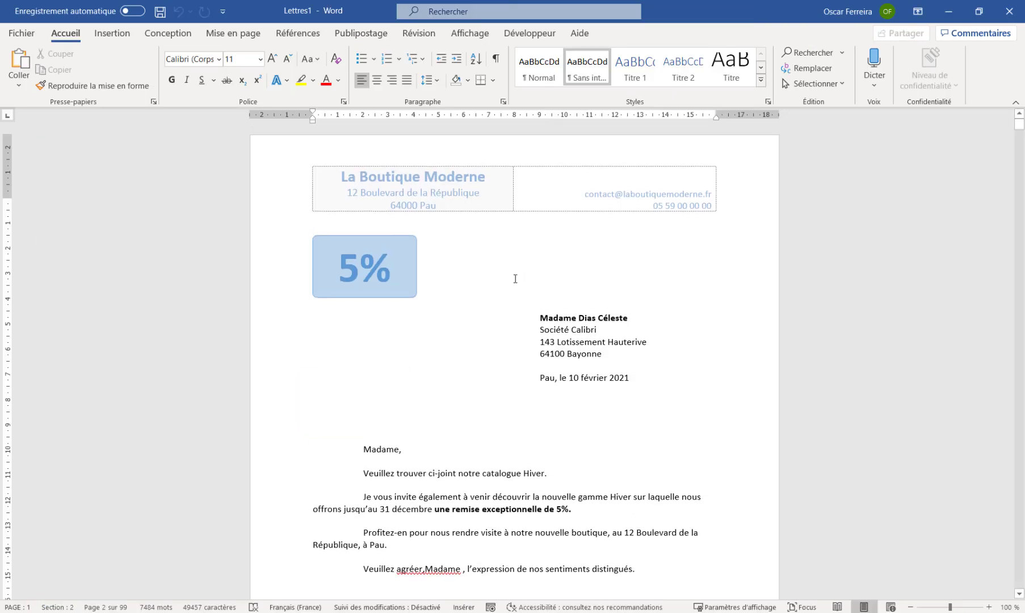
Show the navigation pane's page thumbnails and browse the merged letters as far as the 9% discount letter on page 24
scroll(647, 244, down, 10)
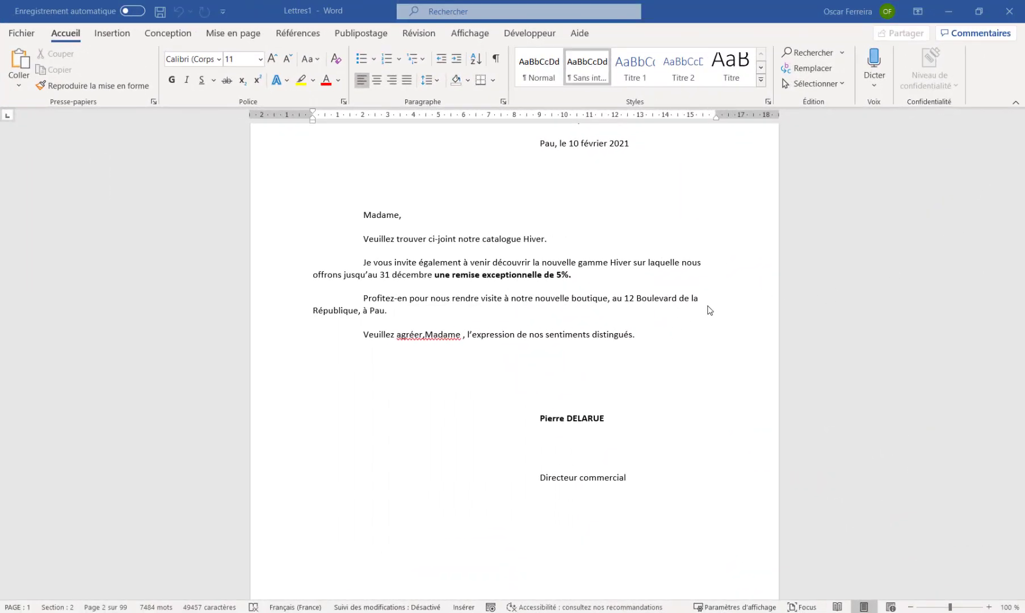
click(469, 34)
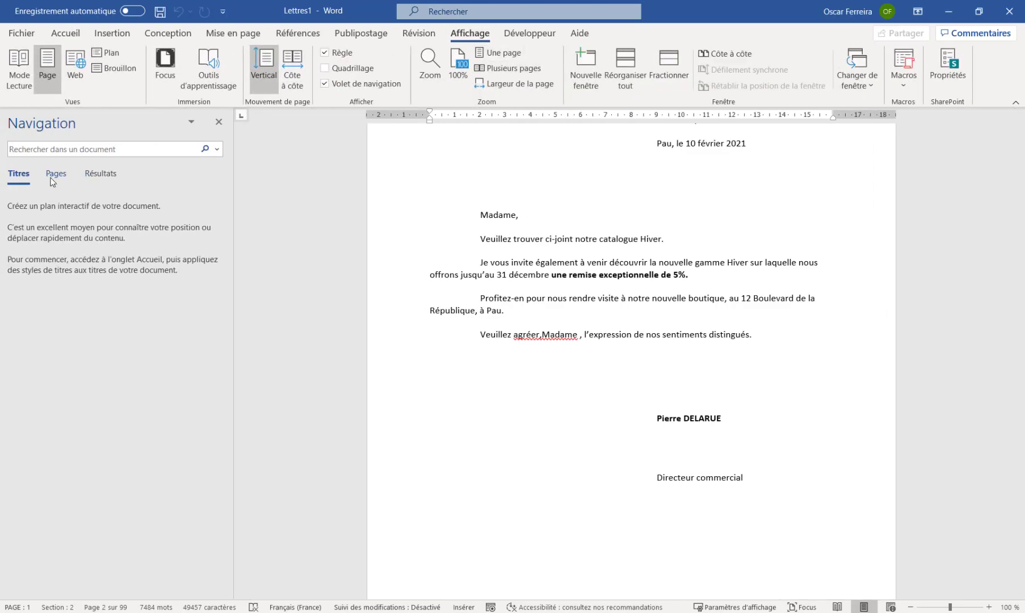
click(57, 174)
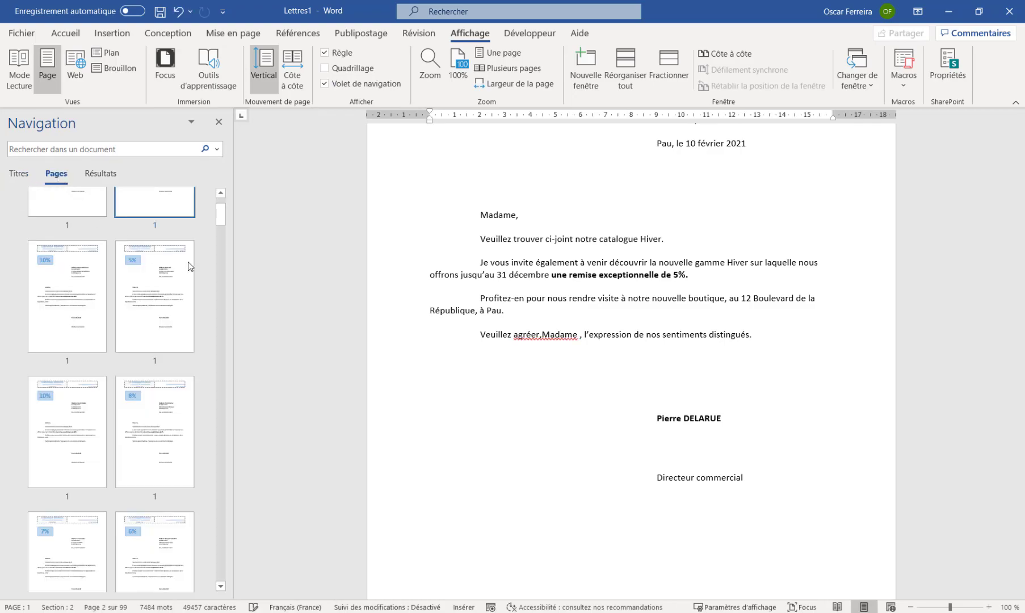
drag(225, 218, 219, 283)
click(66, 327)
click(153, 443)
scroll(578, 301, down, 2)
Add two blank lines below the exceptional discount paragraph in the 9% letter on page 24
click(695, 349)
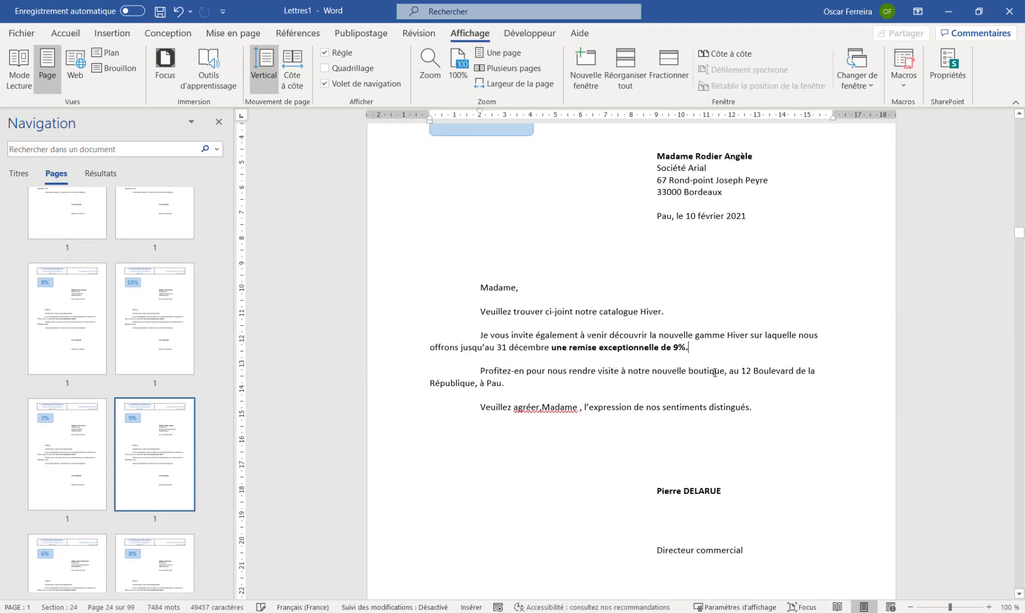
key(Return)
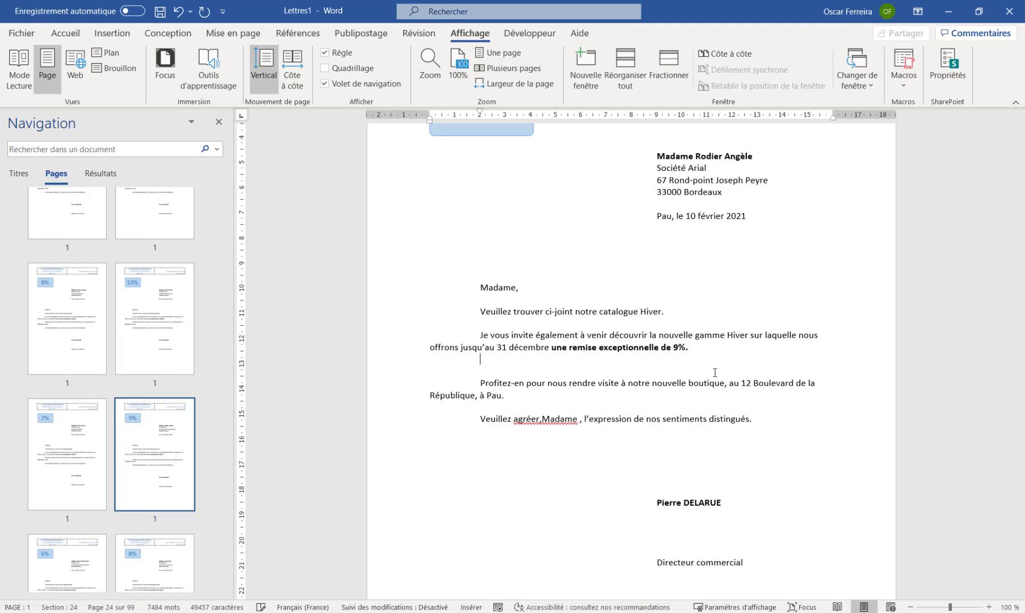
key(Return)
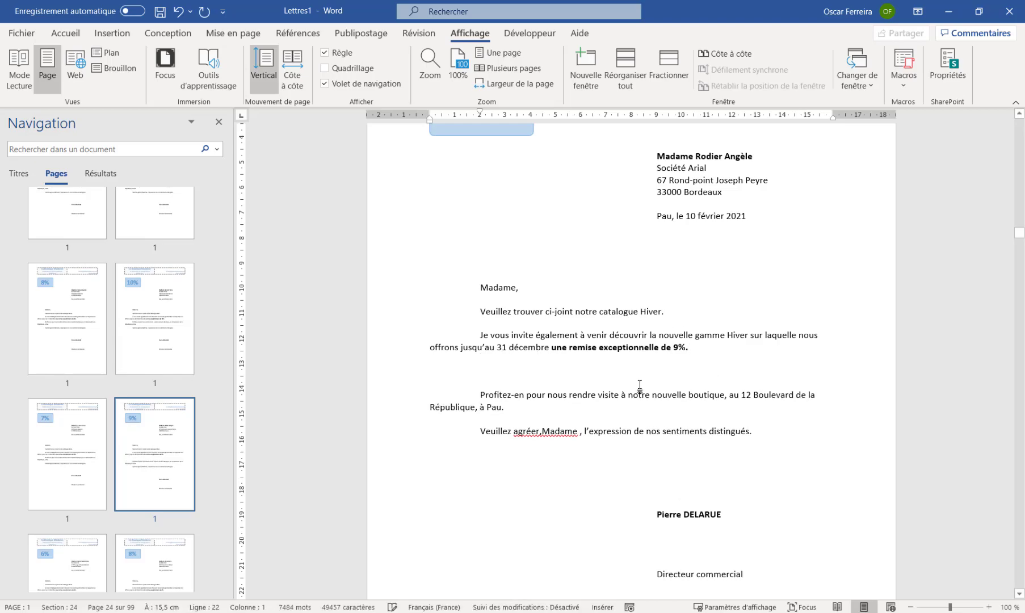
Browse the following merged letters, check the spacing around the title in the closing sentence of the page 27 letter, and close the merged document
click(1016, 345)
click(154, 393)
click(67, 394)
scroll(621, 427, down, 7)
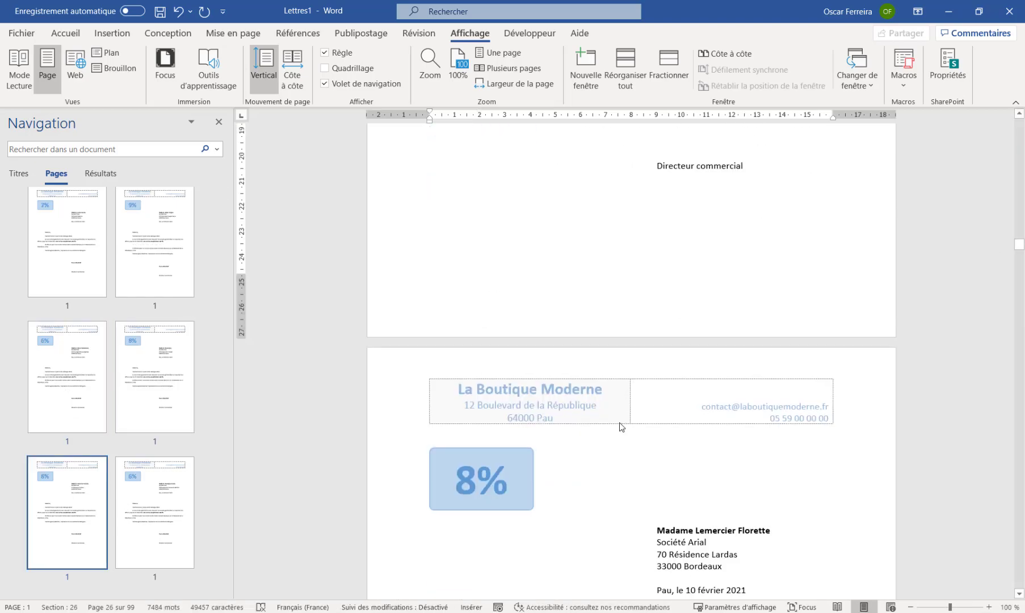
scroll(621, 426, down, 7)
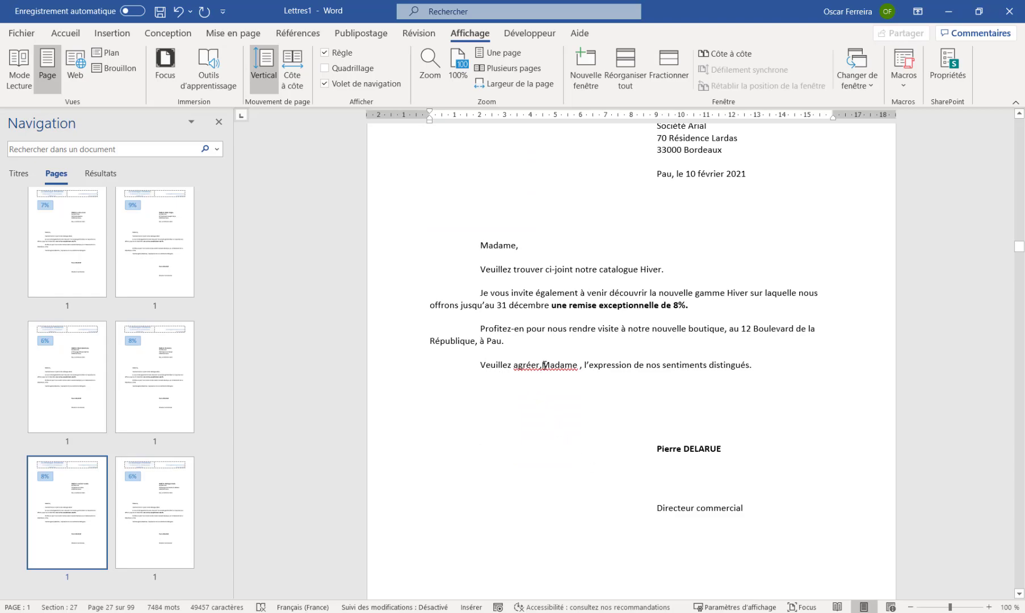
click(543, 366)
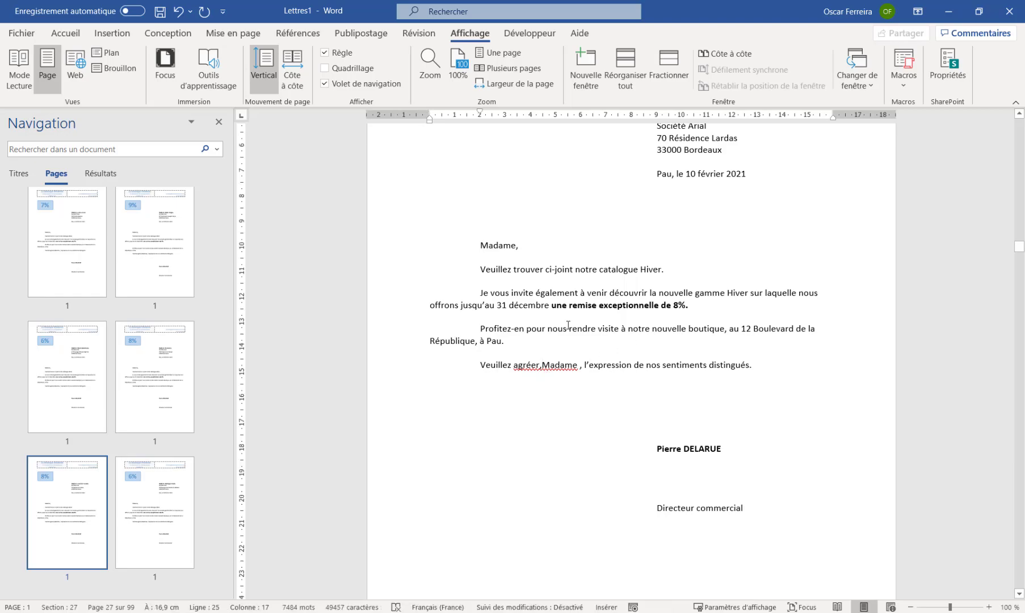
click(1010, 12)
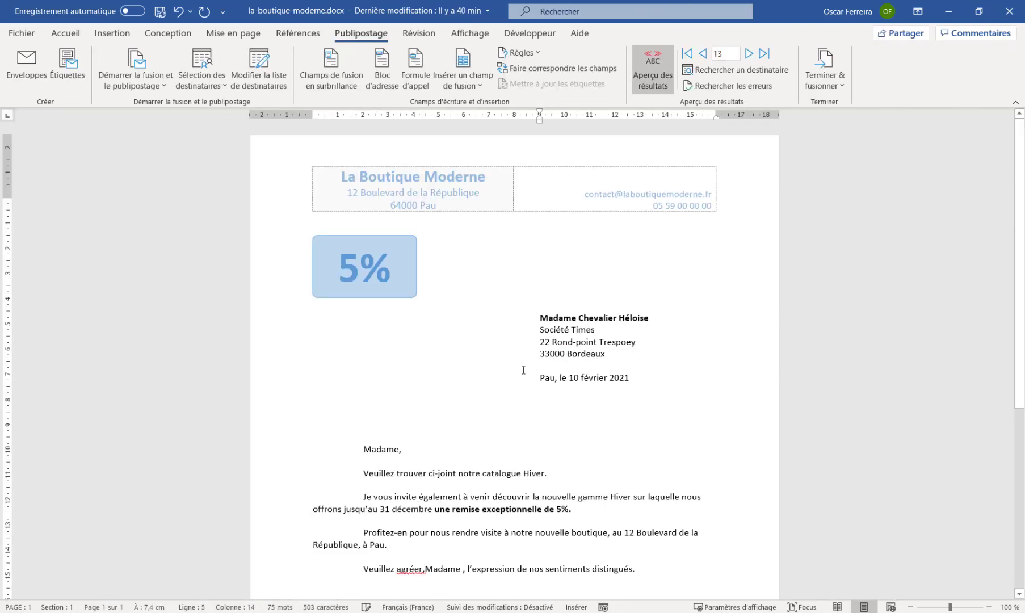
Turn off the results preview and correct the closing sentence with a space before the Titre field and none between it and the comma
click(656, 70)
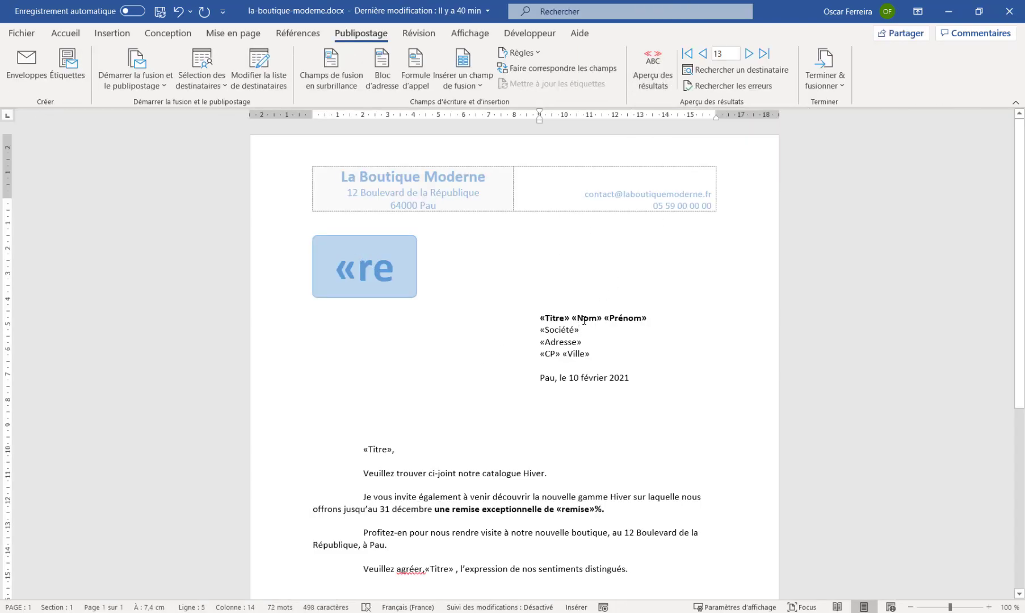
scroll(656, 337, down, 3)
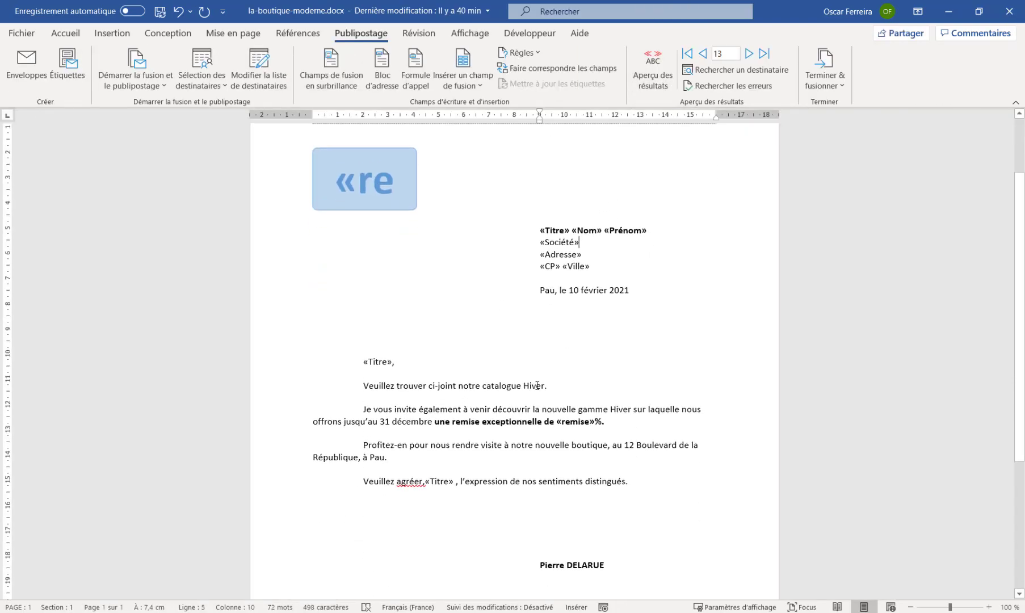
click(426, 473)
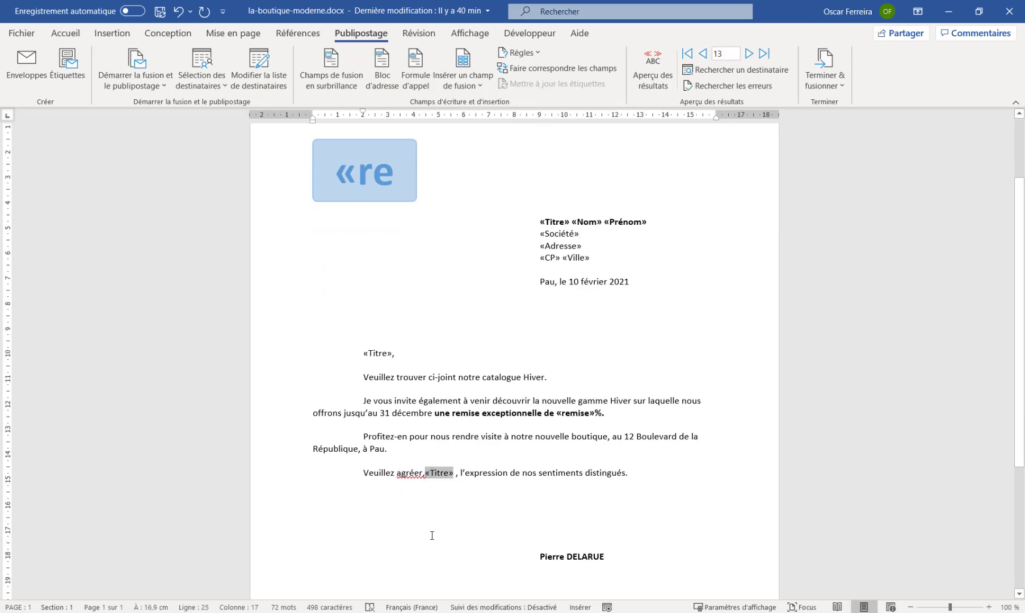
scroll(432, 535, down, 1)
key(Up)
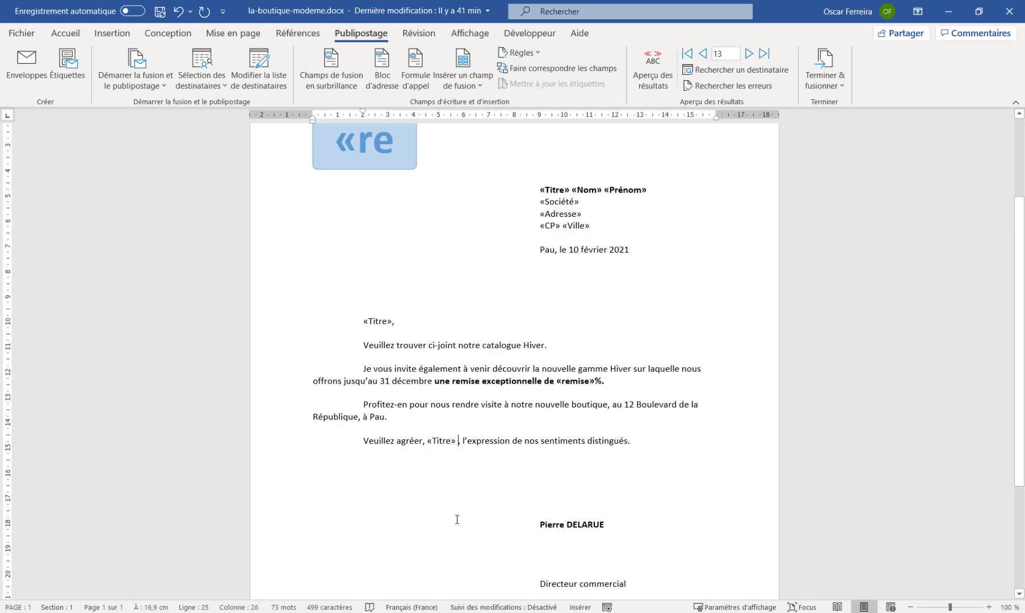
key(BackSpace)
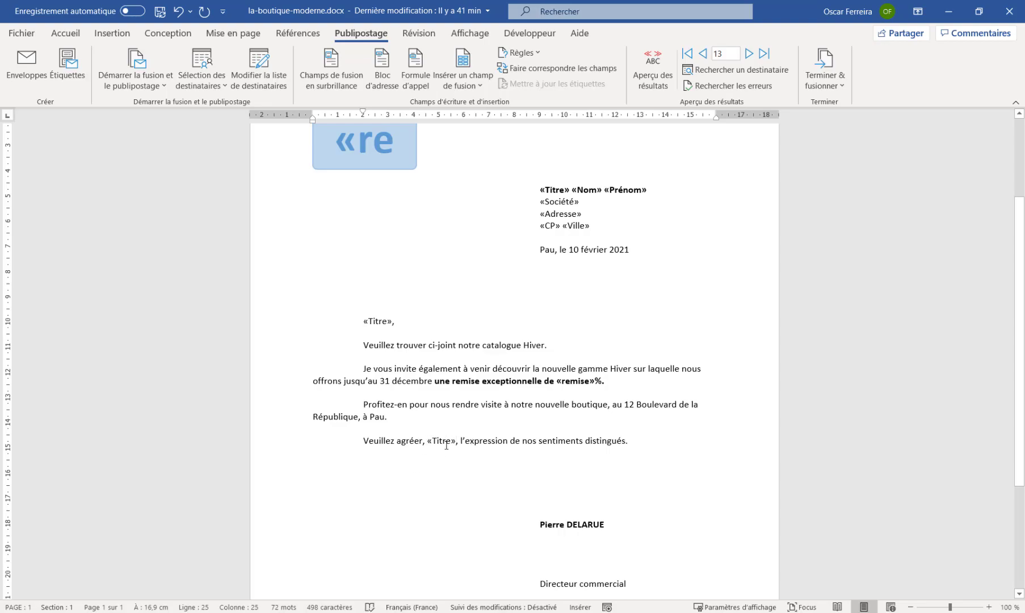
scroll(446, 444, up, 1)
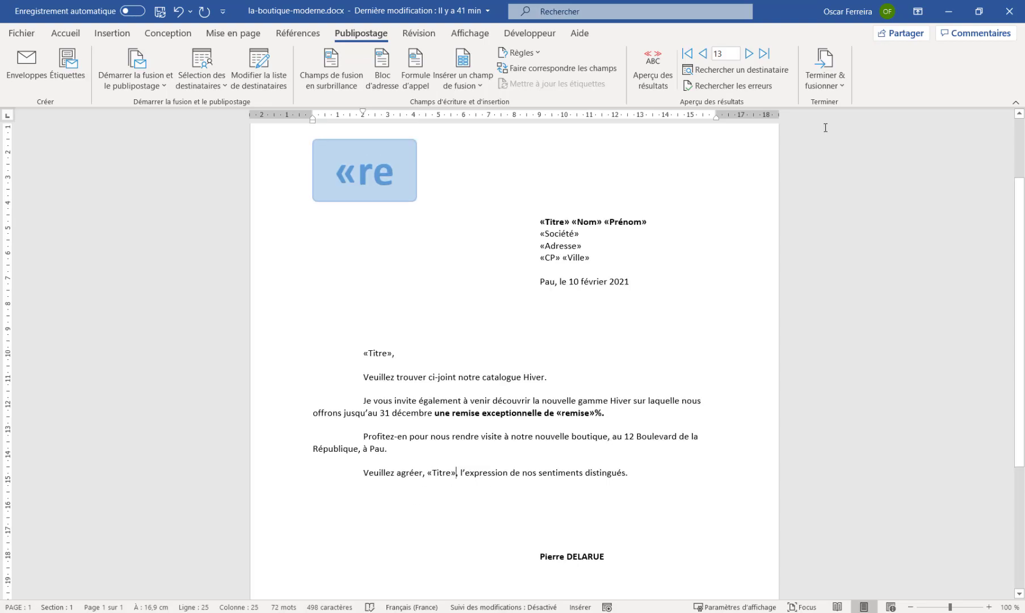
Merge all records of the corrected letter into a new document of individual letters
click(826, 73)
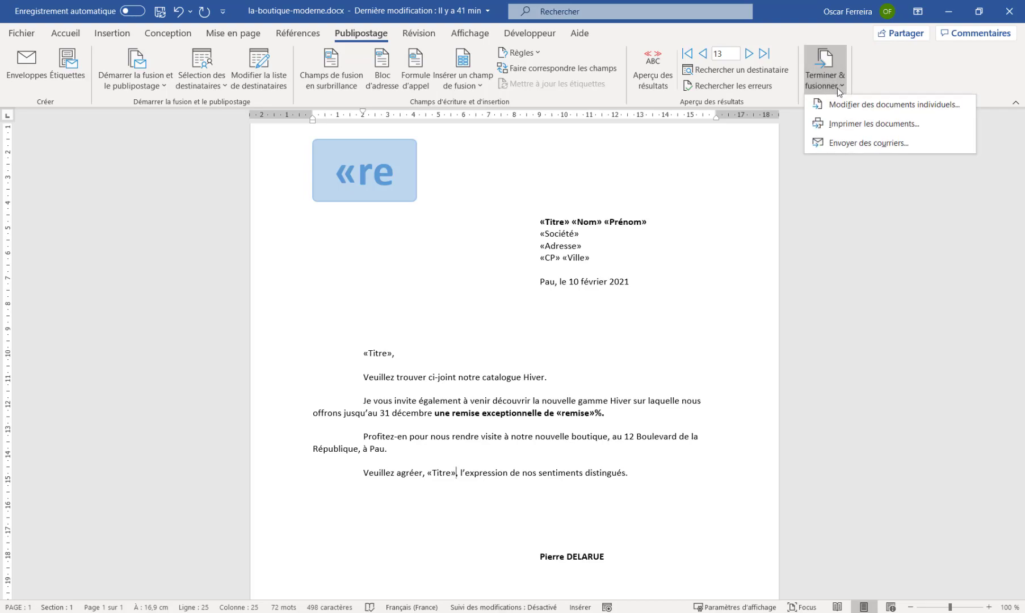
click(890, 105)
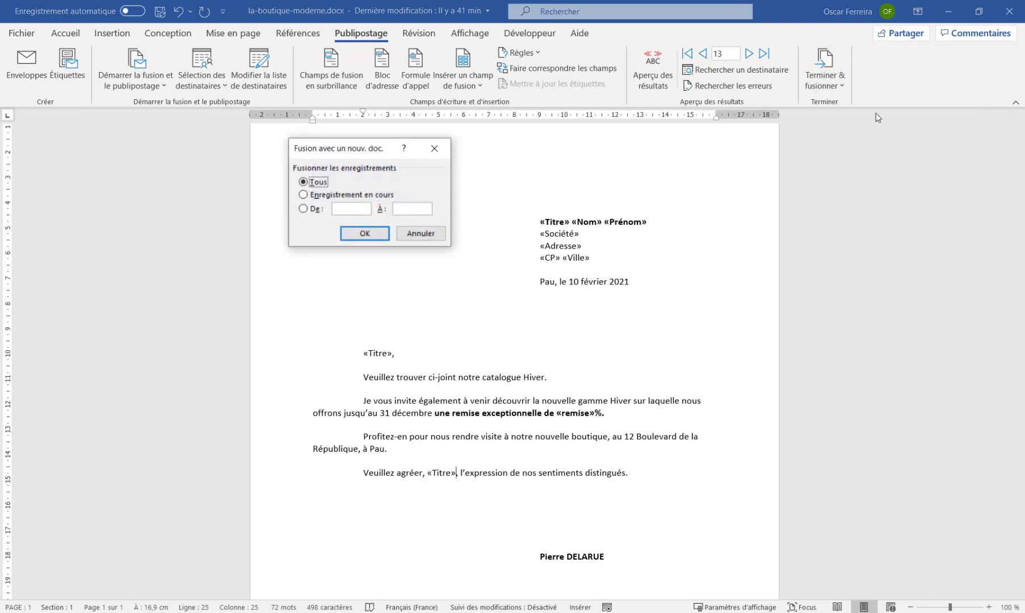
click(364, 236)
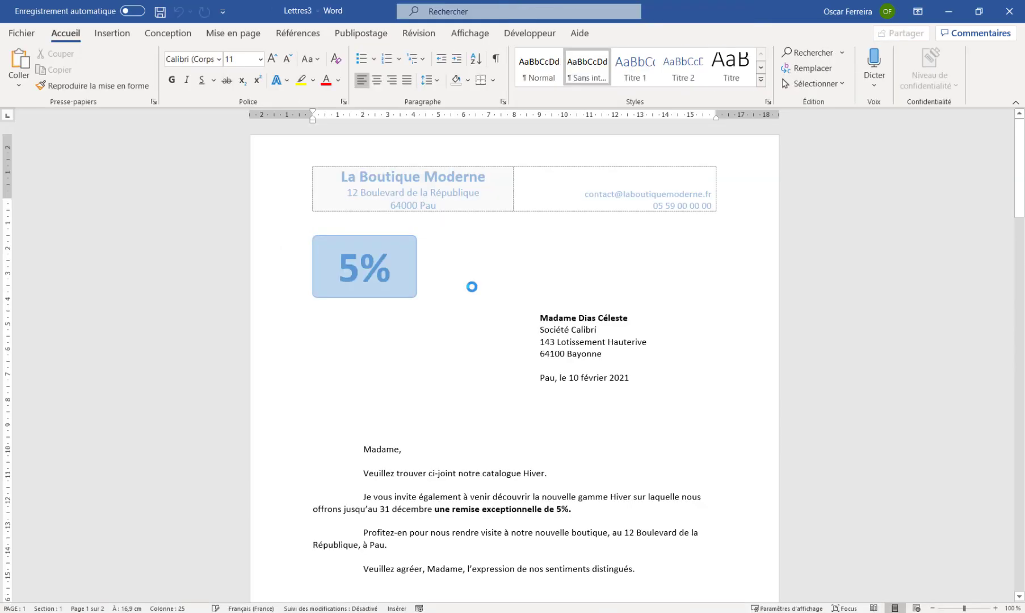
Review the first merged letters, checking the discount rates, recipient details and the spacing around the title in the closing sentence
scroll(536, 312, down, 15)
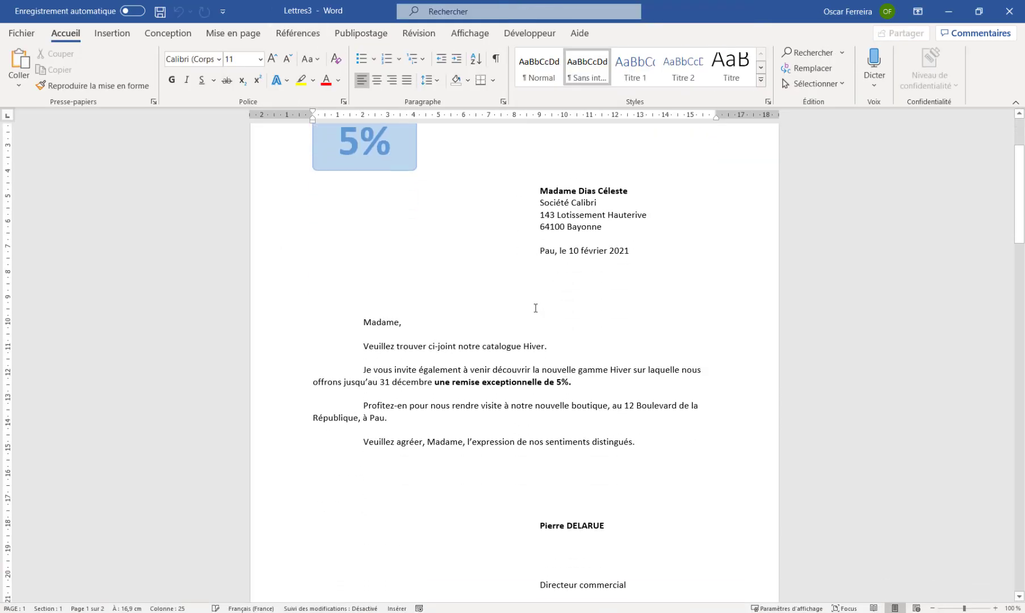
scroll(536, 312, down, 20)
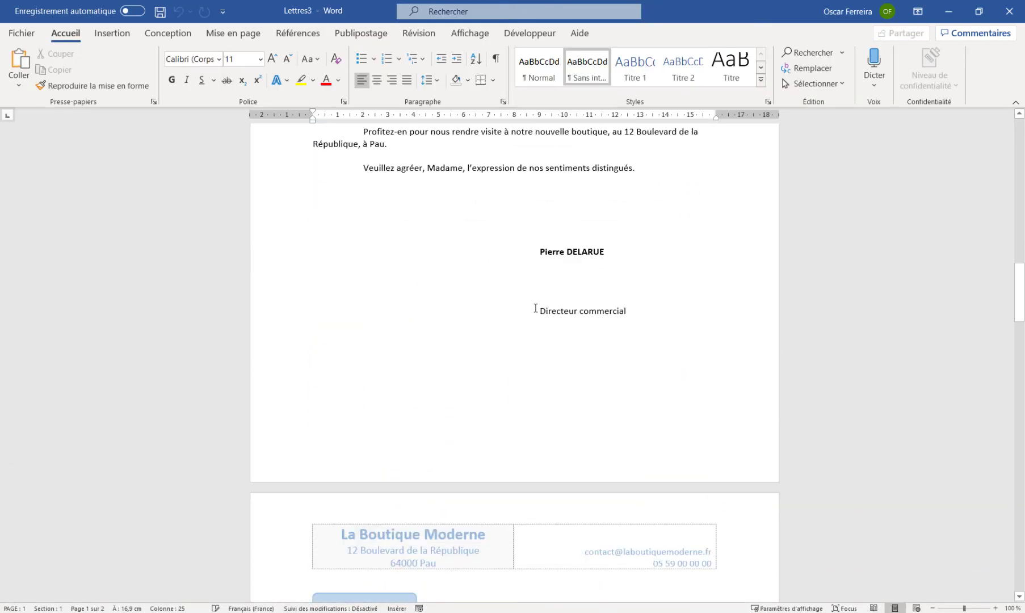
scroll(533, 298, down, 15)
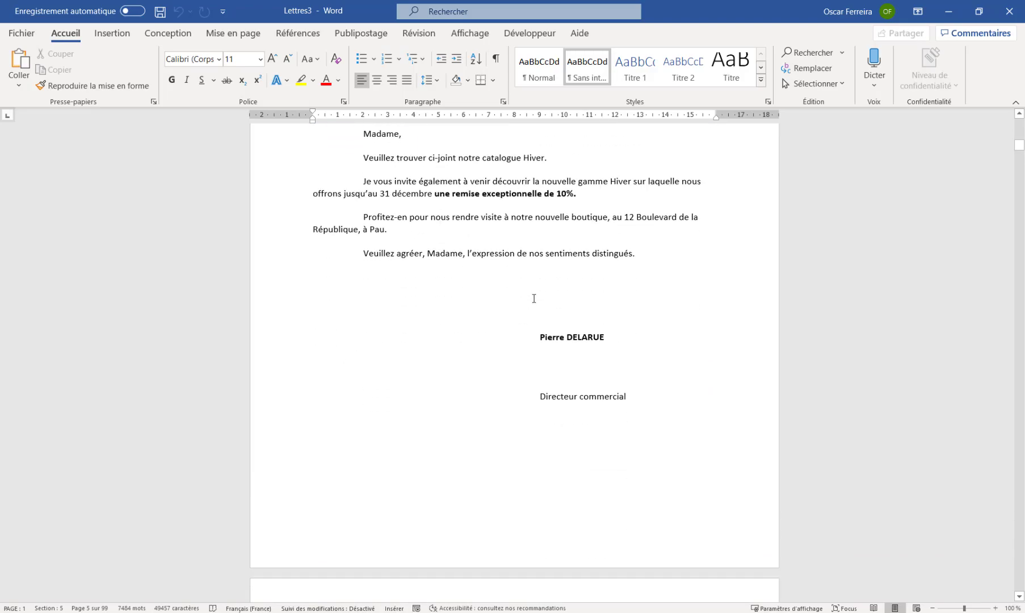
scroll(534, 298, down, 9)
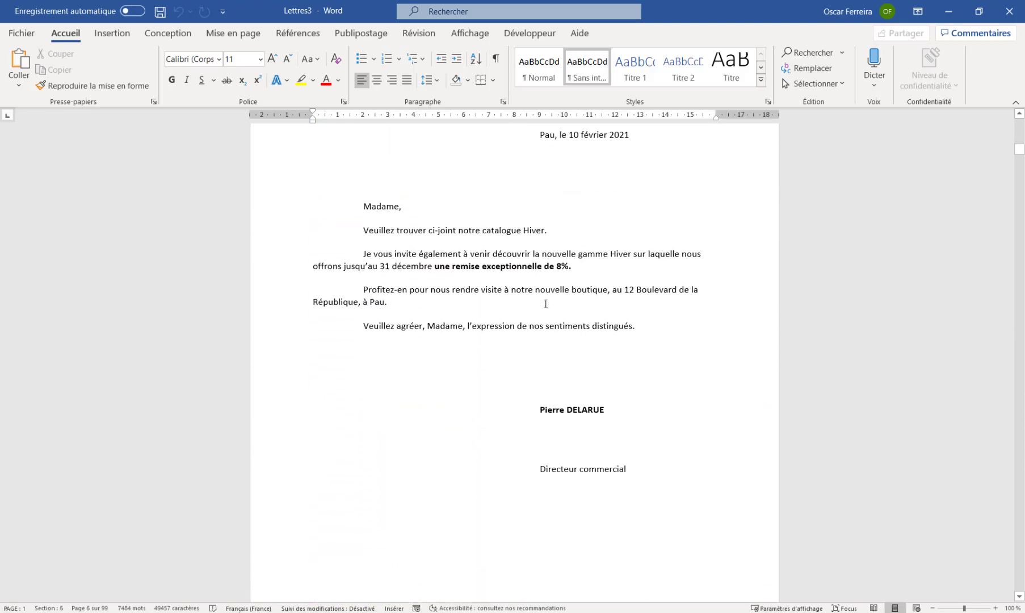
scroll(602, 439, down, 15)
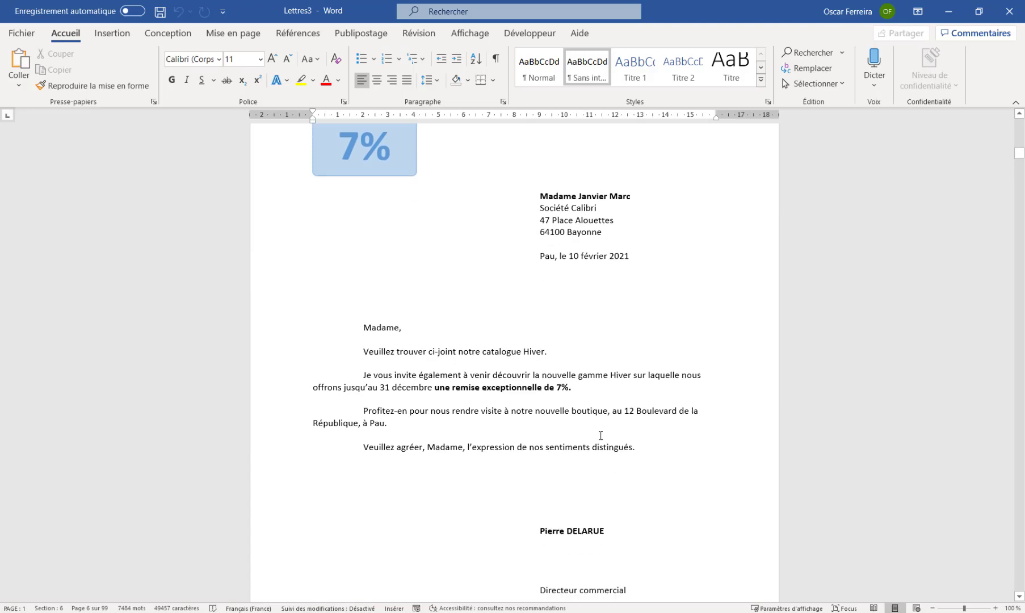
scroll(602, 439, down, 15)
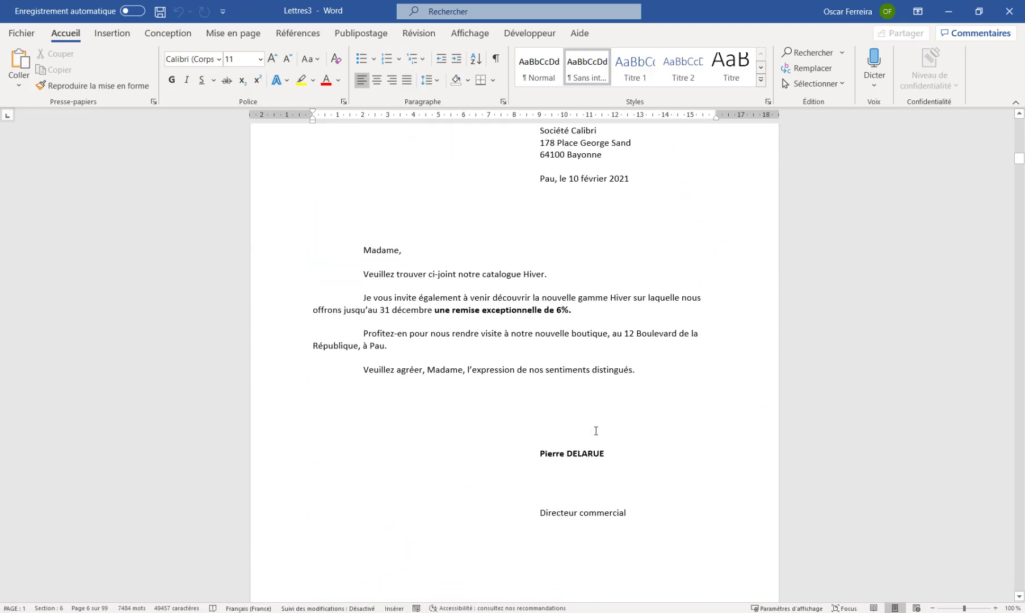
scroll(715, 360, down, 15)
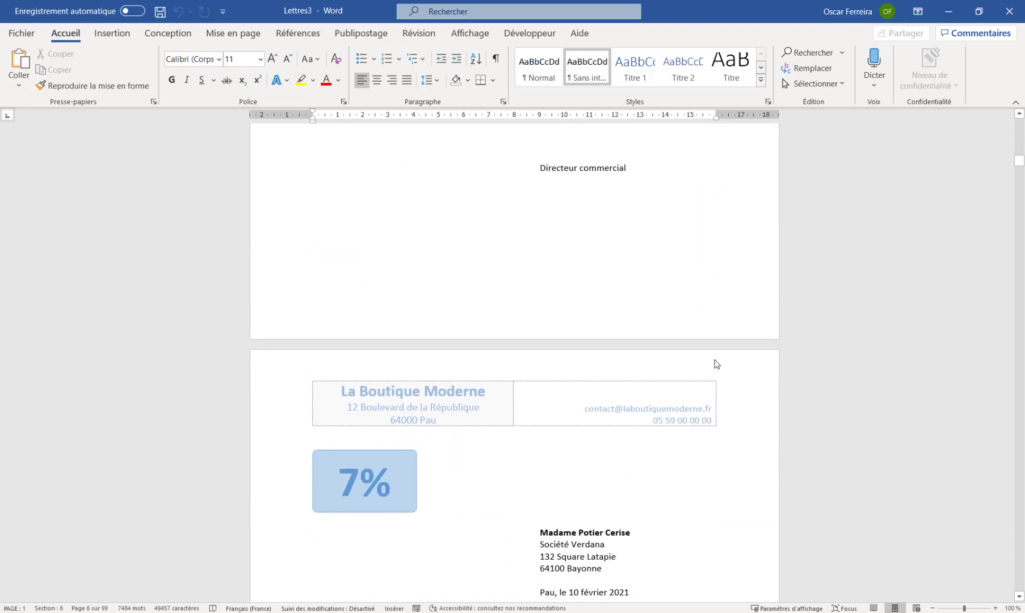